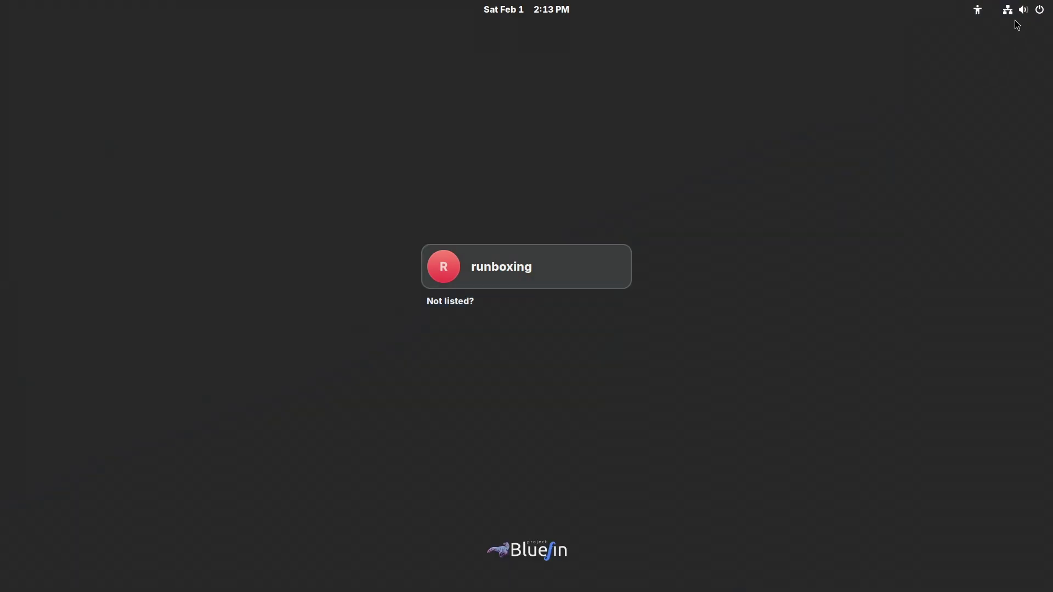
# - Pick the user account at the login screen and sign in with the account password
pyautogui.click(1016, 22)
pyautogui.click(1028, 99)
pyautogui.click(752, 235)
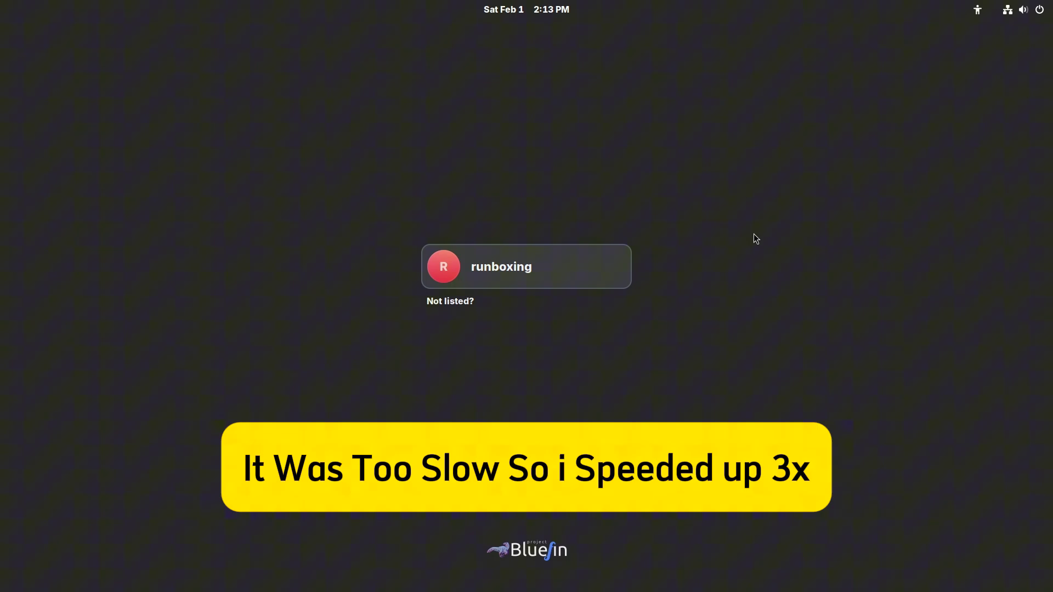
pyautogui.click(574, 269)
pyautogui.click(1017, 557)
pyautogui.click(533, 346)
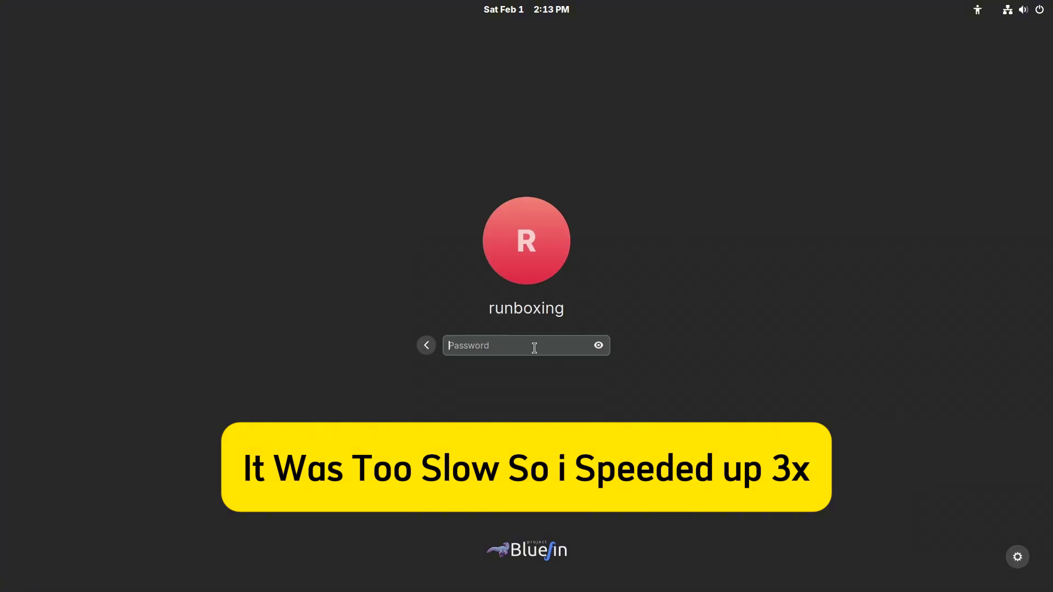
pyautogui.write('•••••')
pyautogui.press('Return')
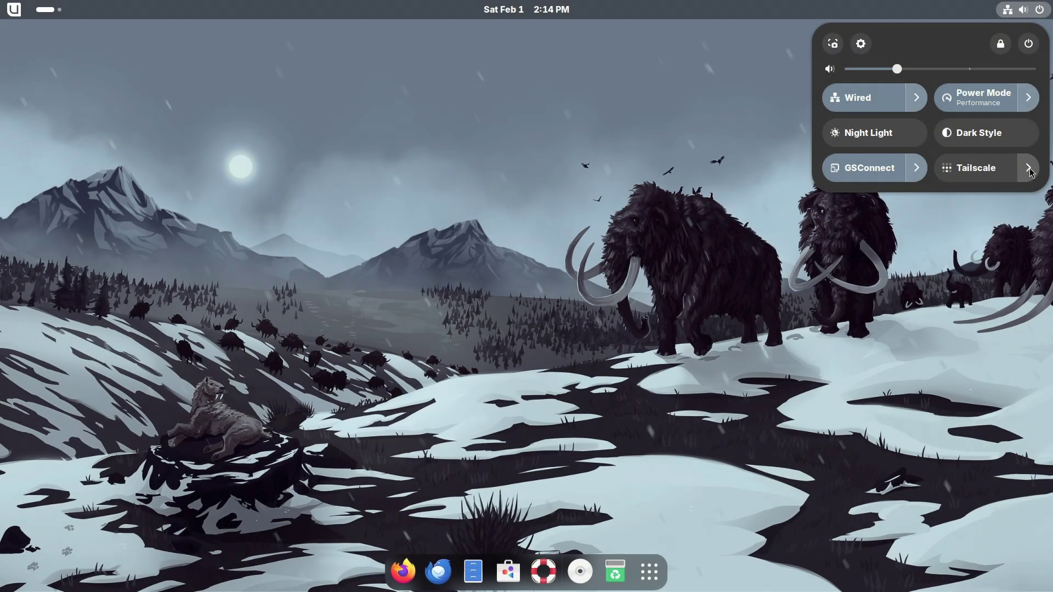
# - Launch System Monitor from the logo menu, showing CPU at 99% utilization
pyautogui.click(1028, 169)
pyautogui.click(1029, 169)
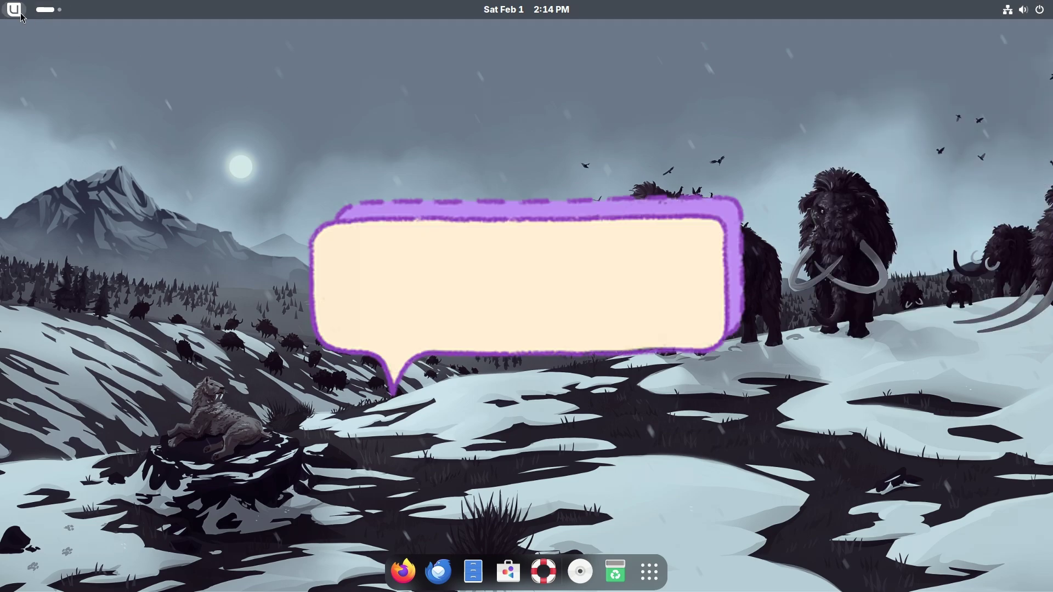
pyautogui.click(14, 10)
pyautogui.click(46, 120)
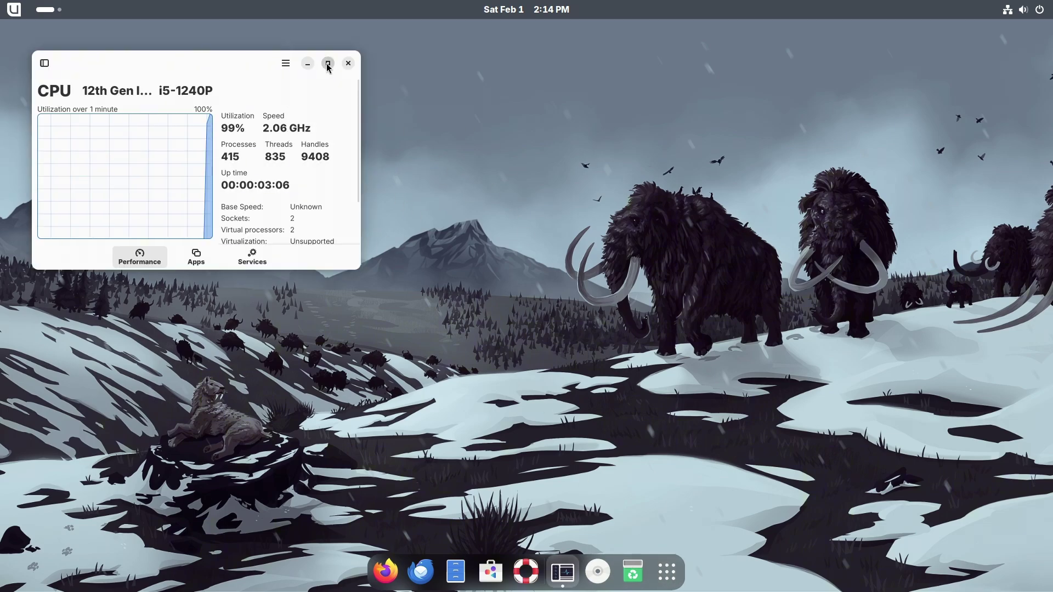
# - Maximize Mission Center, view its About dialog, and set the light theme
pyautogui.click(327, 64)
pyautogui.click(974, 33)
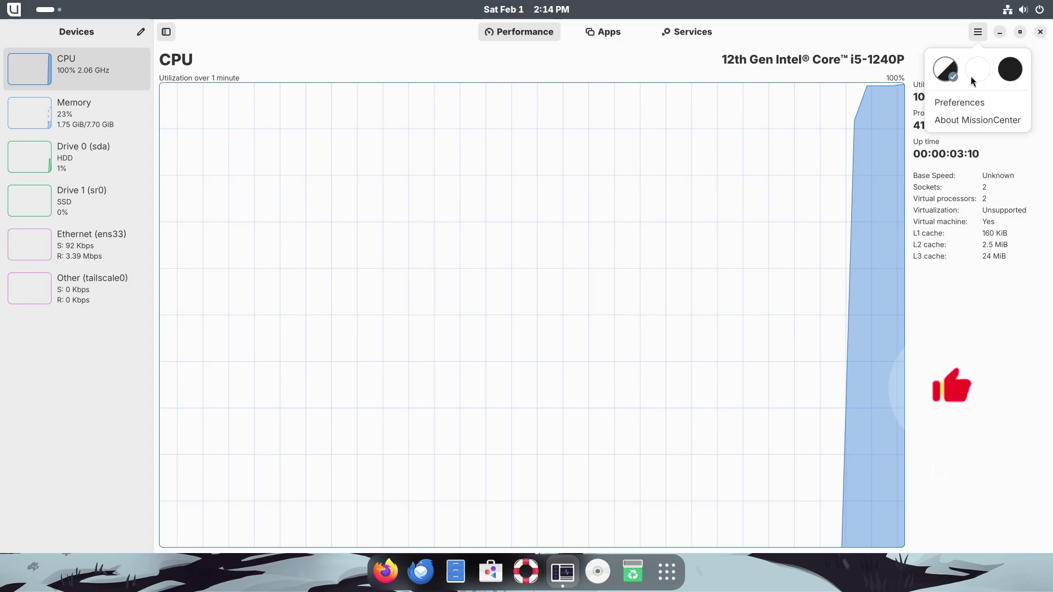
pyautogui.click(972, 120)
pyautogui.click(613, 120)
pyautogui.click(975, 33)
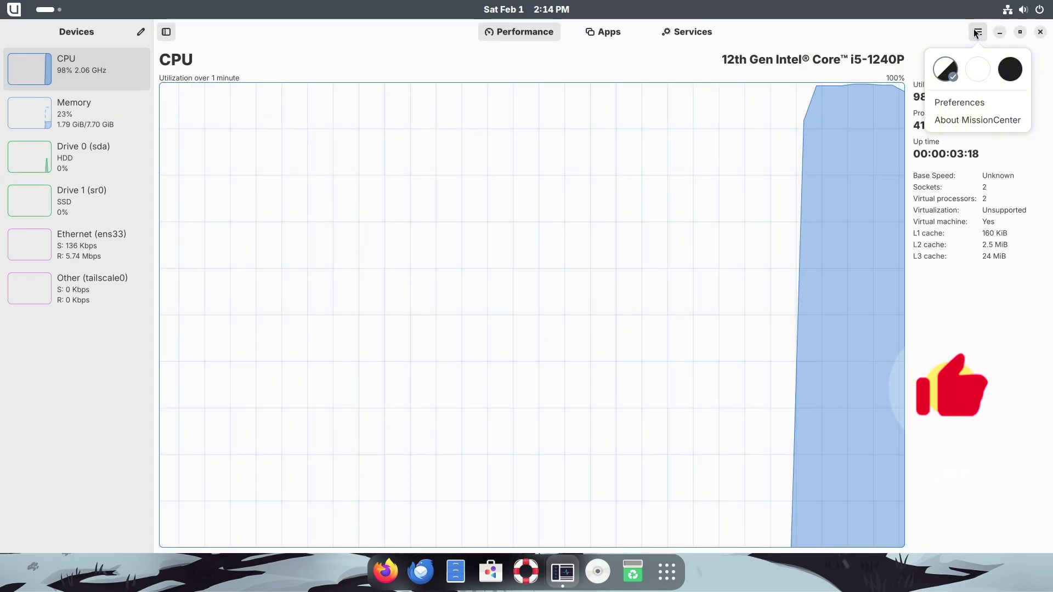
pyautogui.click(982, 67)
pyautogui.click(1008, 71)
pyautogui.click(977, 69)
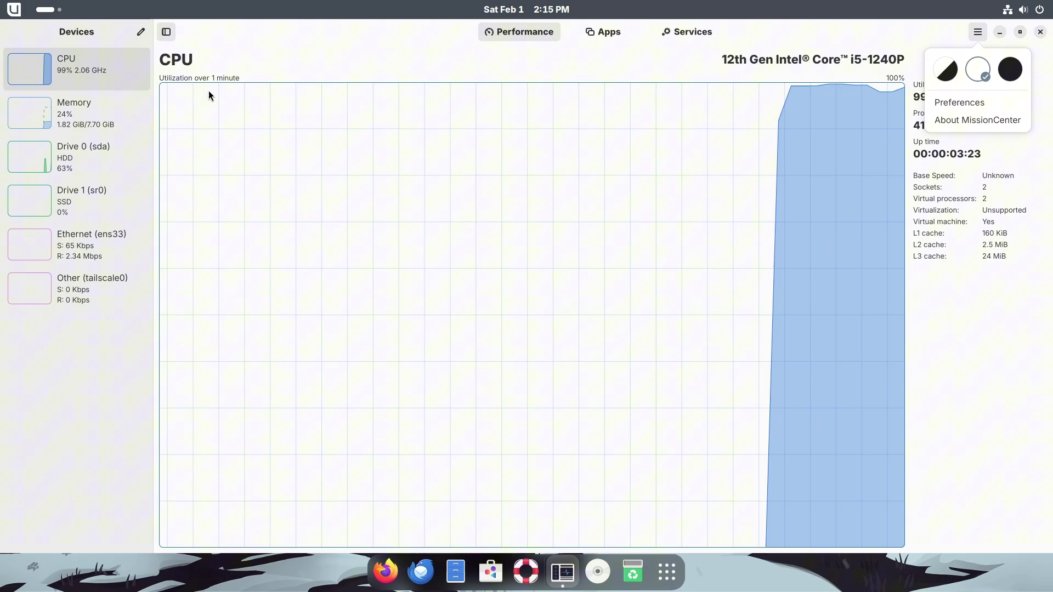
# - Browse the Memory, Drive 0 (sda) and running Apps pages
pyautogui.click(80, 103)
pyautogui.click(90, 154)
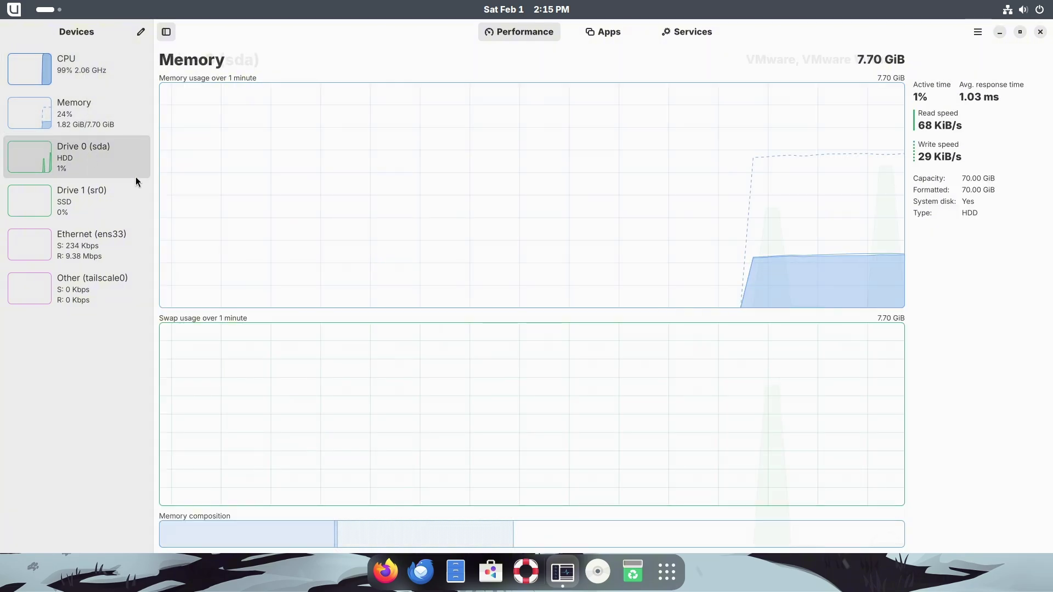
pyautogui.click(607, 38)
pyautogui.scroll(-20, 498, 291)
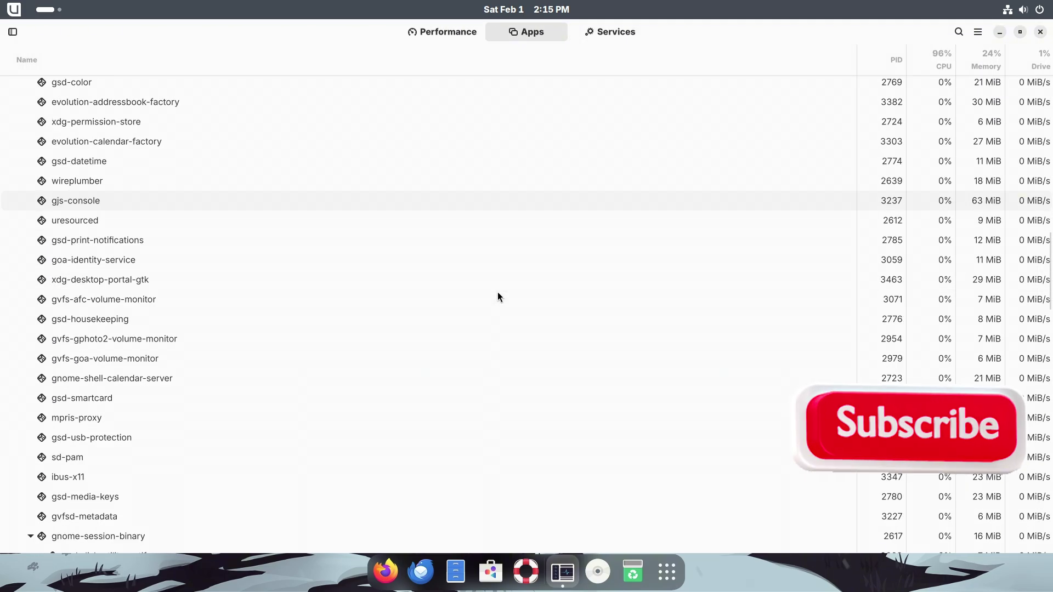
pyautogui.scroll(-5, 500, 295)
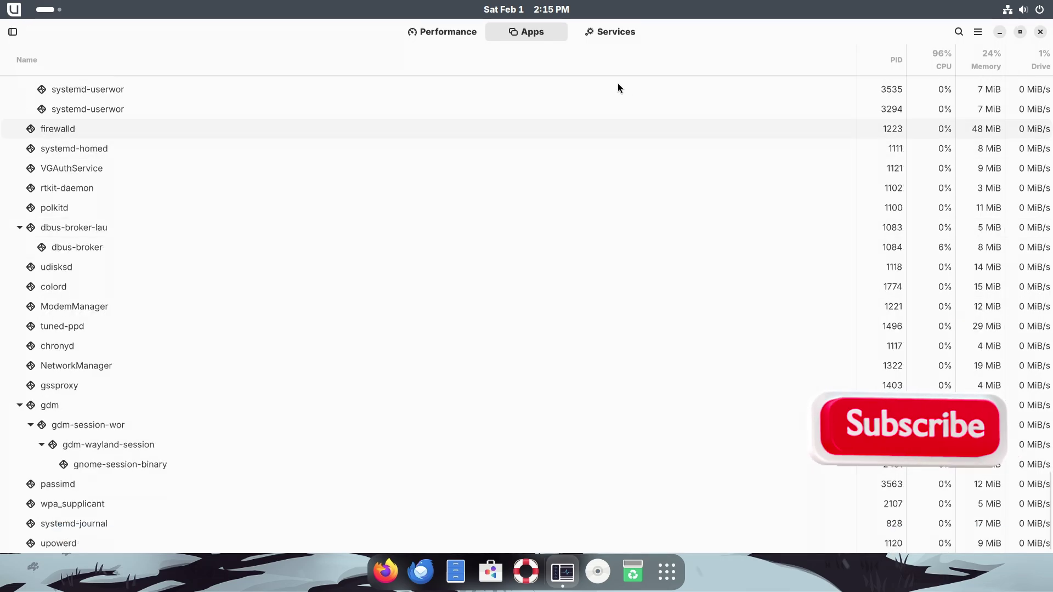
# - Scroll through the system services list, return to CPU performance, and quit Mission Center
pyautogui.click(610, 32)
pyautogui.scroll(-10, 436, 268)
pyautogui.scroll(-5, 436, 269)
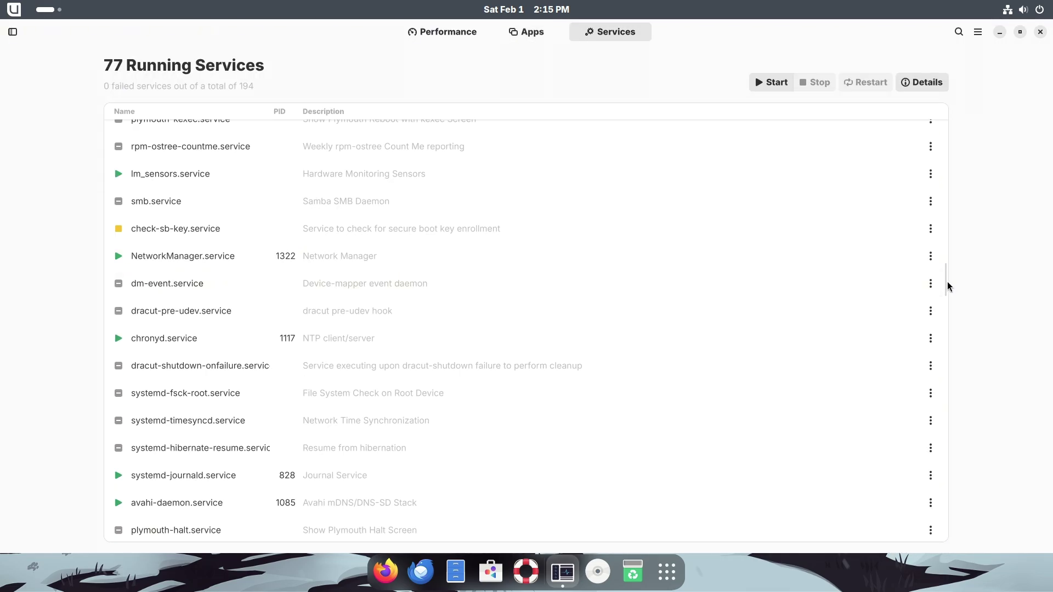
pyautogui.moveTo(947, 282); pyautogui.dragTo(946, 523)
pyautogui.click(439, 33)
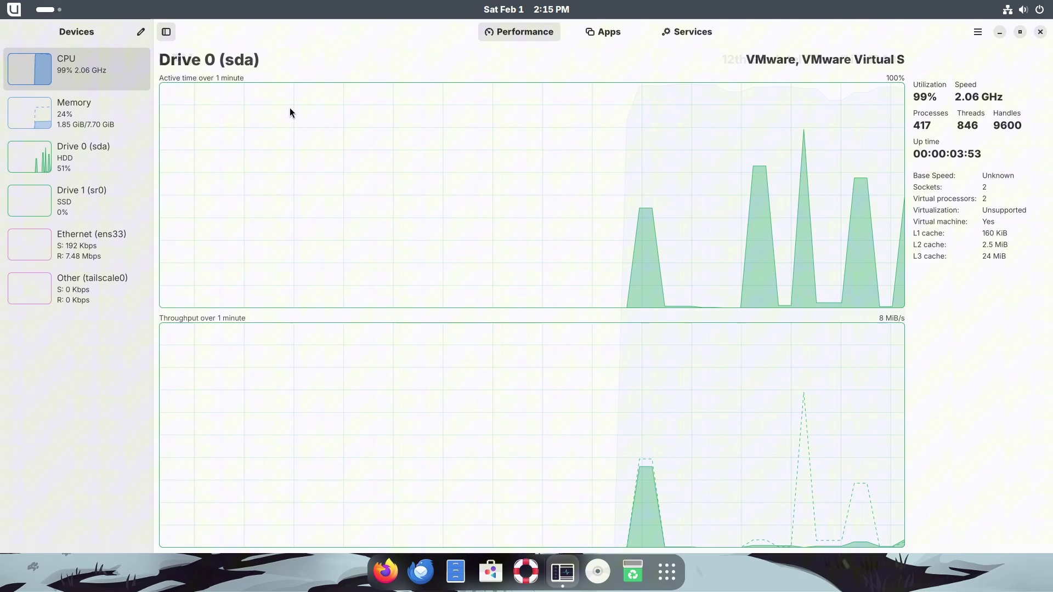
pyautogui.hotkey('ctrl', 'q')
# - Open About My System in Settings and review the full system details
pyautogui.click(14, 10)
pyautogui.click(24, 44)
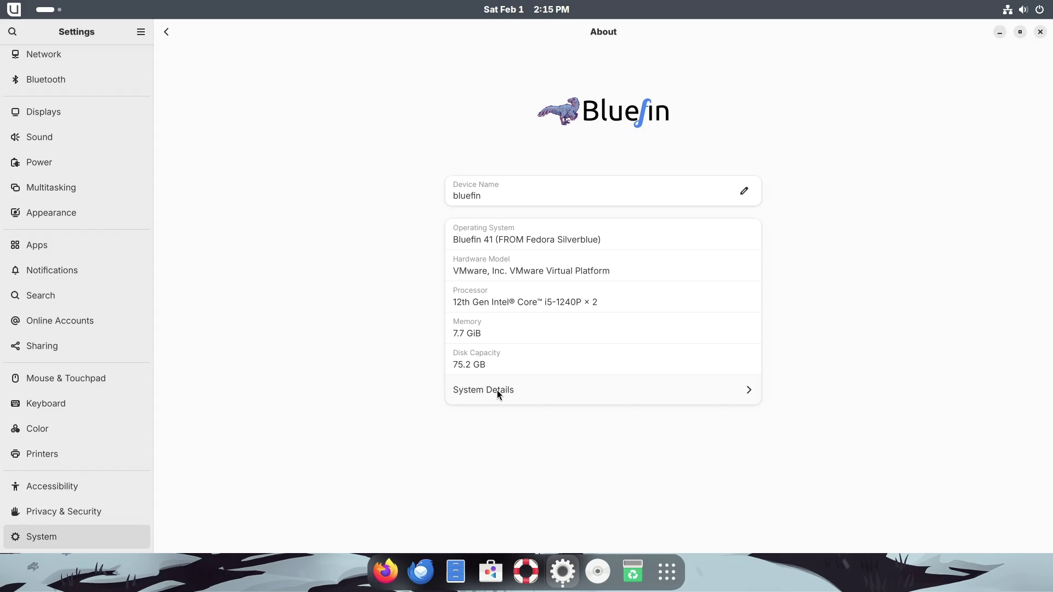
pyautogui.click(497, 390)
pyautogui.scroll(-1, 524, 350)
pyautogui.scroll(1, 524, 350)
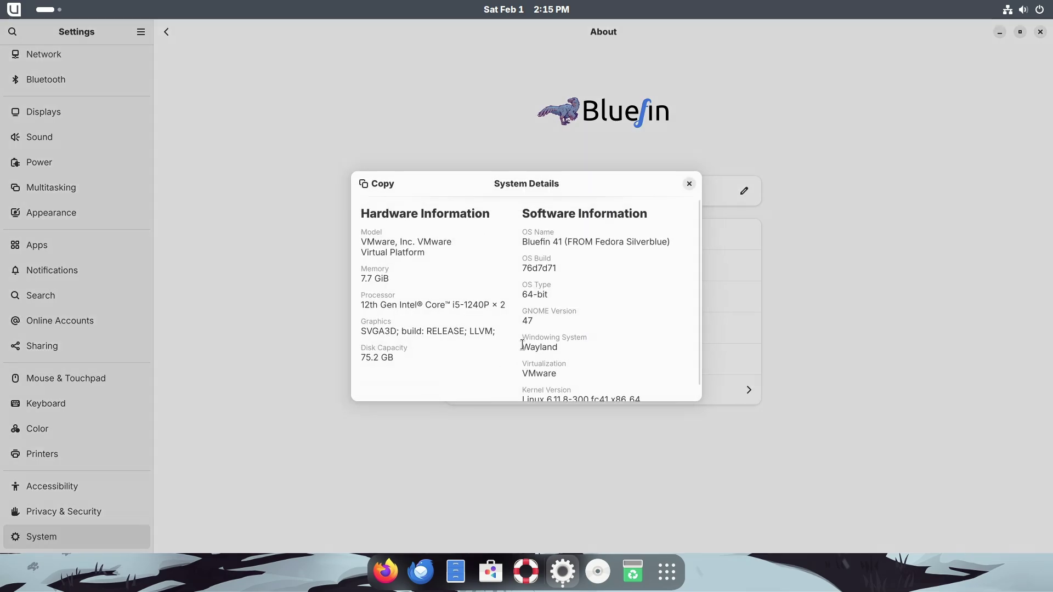
pyautogui.press('Escape')
# - Launch GNOME Tweaks from the Utilities folder and show the Sound page in Settings
pyautogui.click(666, 571)
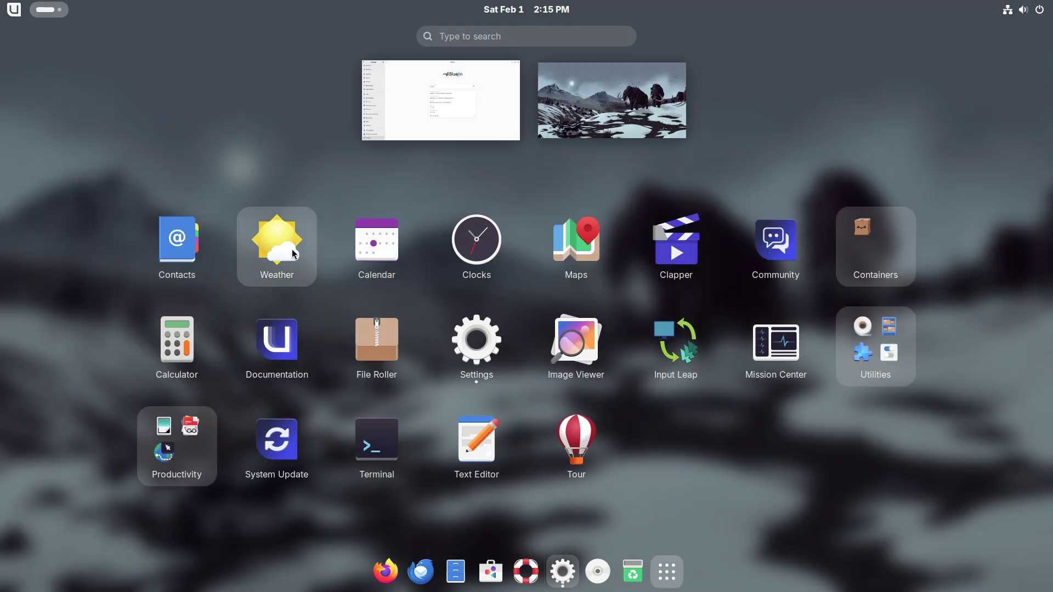
pyautogui.click(891, 346)
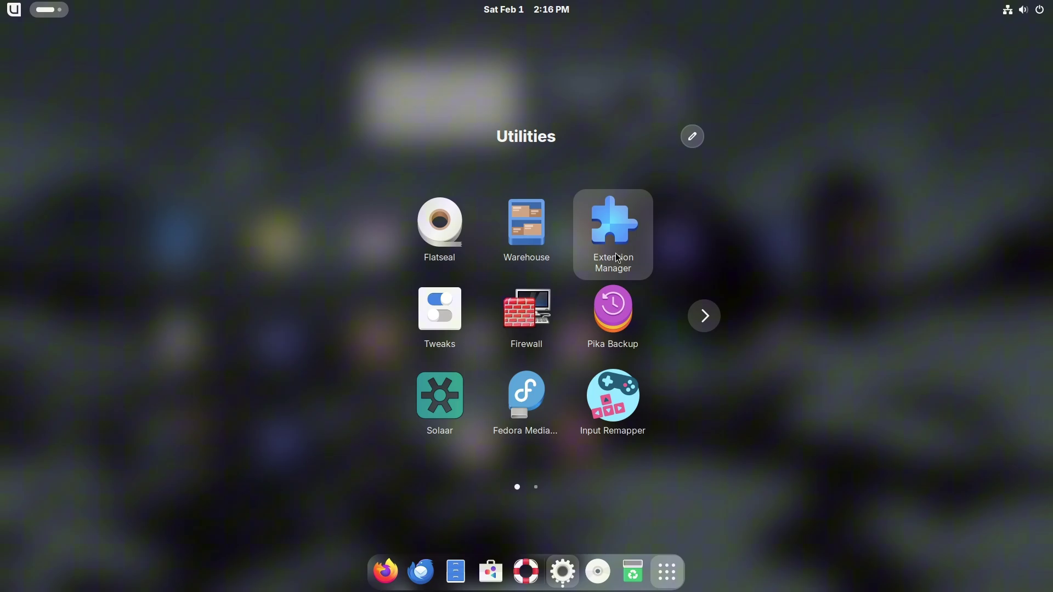
pyautogui.click(700, 325)
pyautogui.click(353, 311)
pyautogui.click(436, 344)
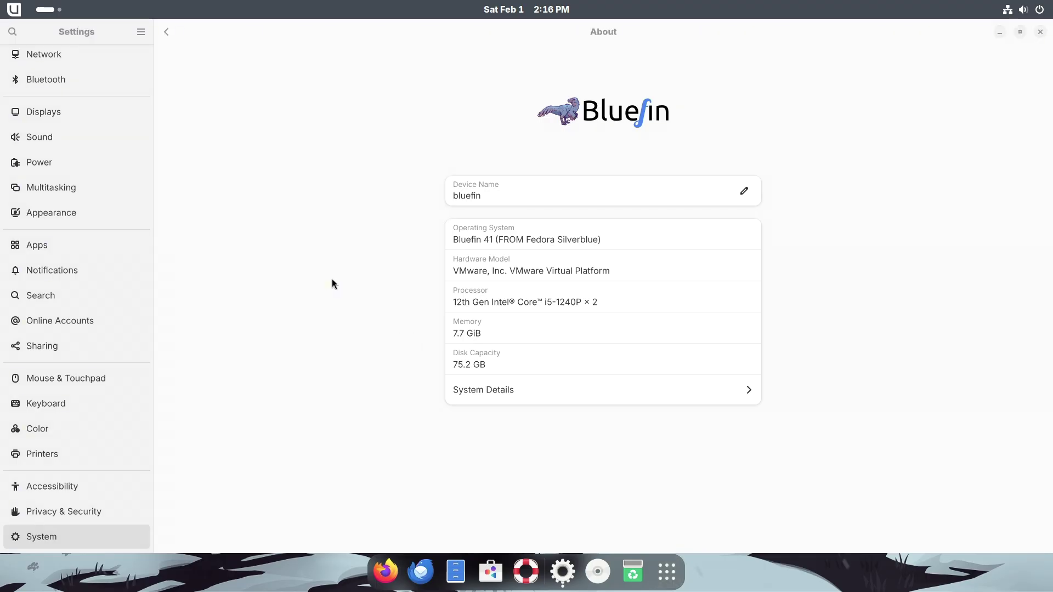
pyautogui.click(109, 127)
pyautogui.click(136, 132)
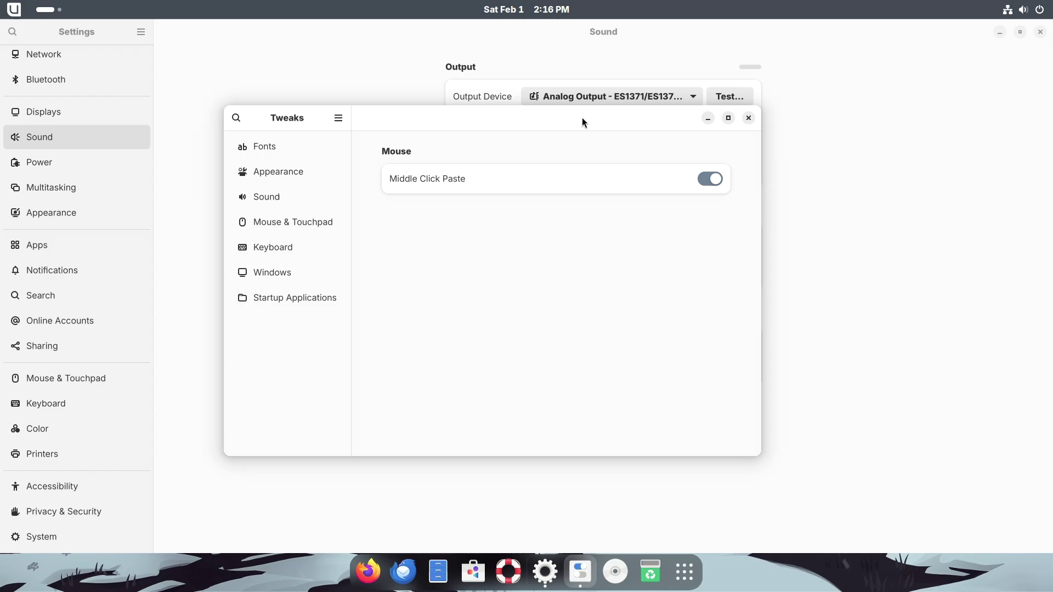
# - View About Tweaks and inspect the Appearance icon and legacy application theme choices
pyautogui.click(360, 112)
pyautogui.click(375, 166)
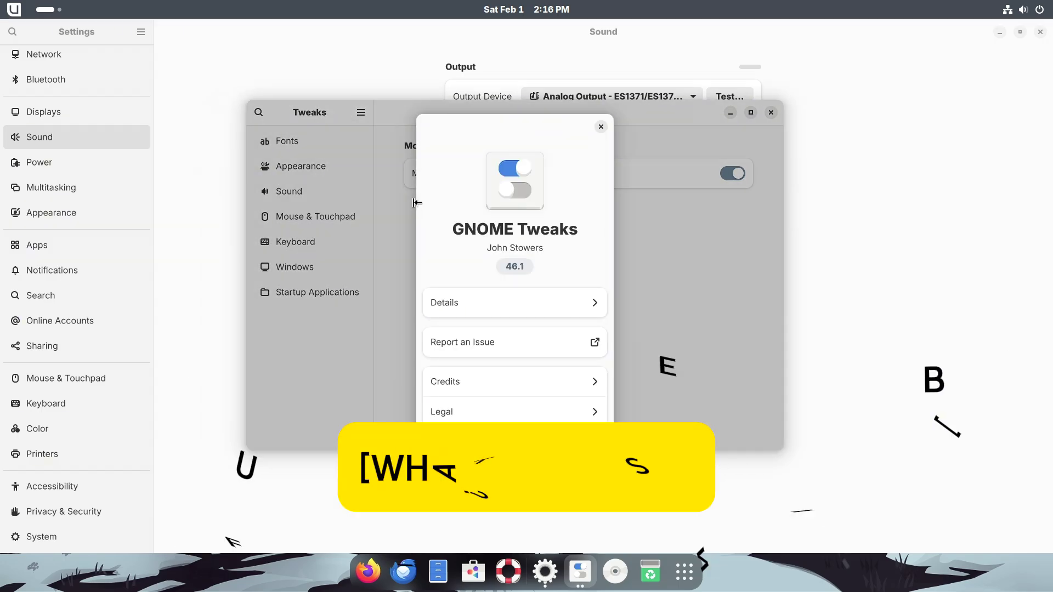
pyautogui.press('Escape')
pyautogui.click(348, 160)
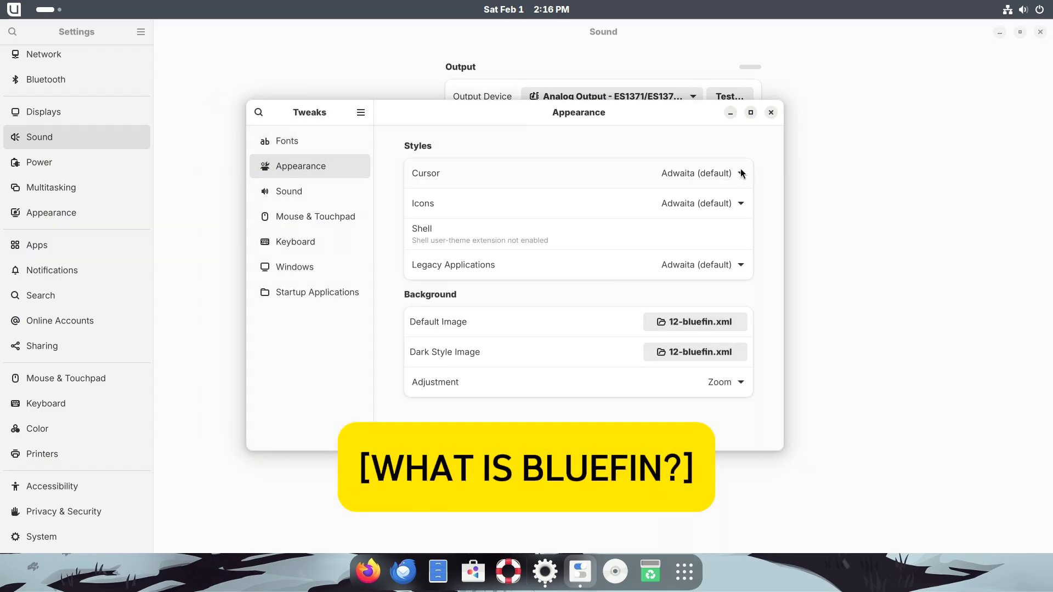
pyautogui.click(671, 204)
pyautogui.click(616, 173)
pyautogui.click(682, 263)
pyautogui.click(380, 253)
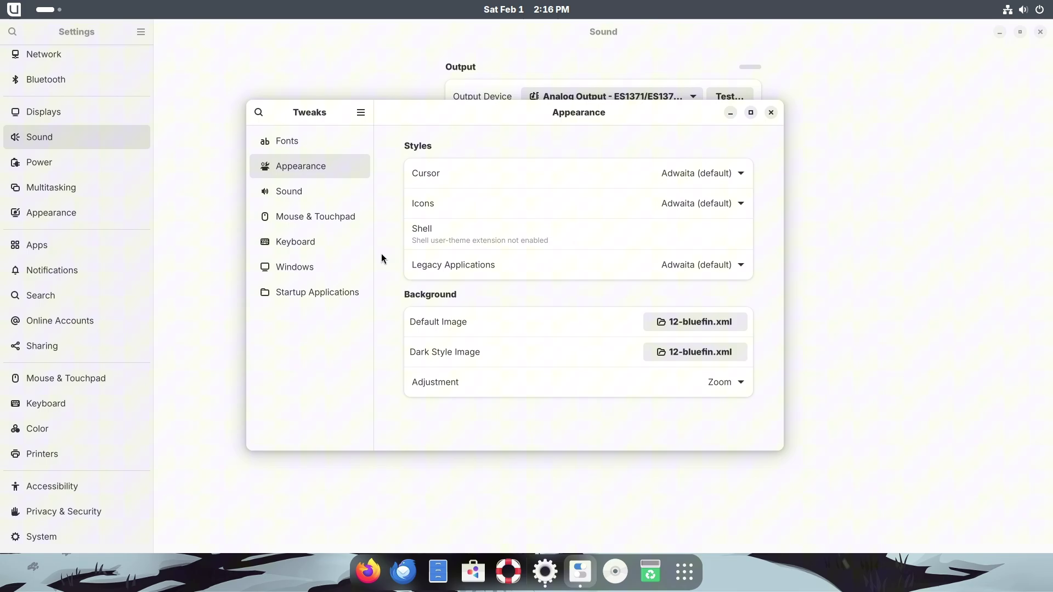
# - Browse the Sound, Mouse & Touchpad, Keyboard and Windows tweaks in a maximized window
pyautogui.click(351, 191)
pyautogui.click(339, 212)
pyautogui.click(363, 248)
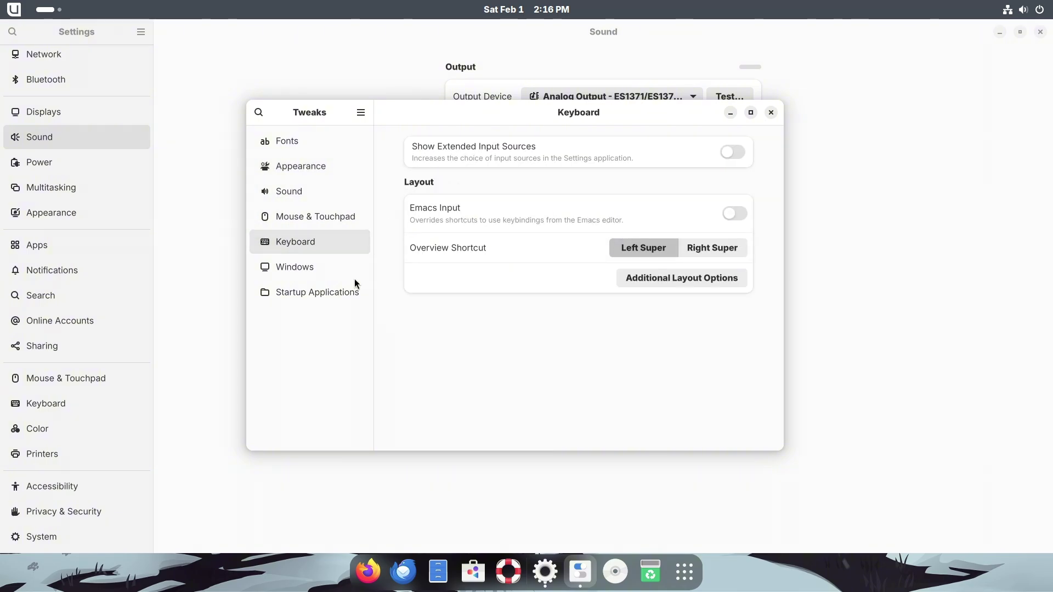
pyautogui.click(325, 274)
pyautogui.click(751, 113)
pyautogui.scroll(-3, 296, 344)
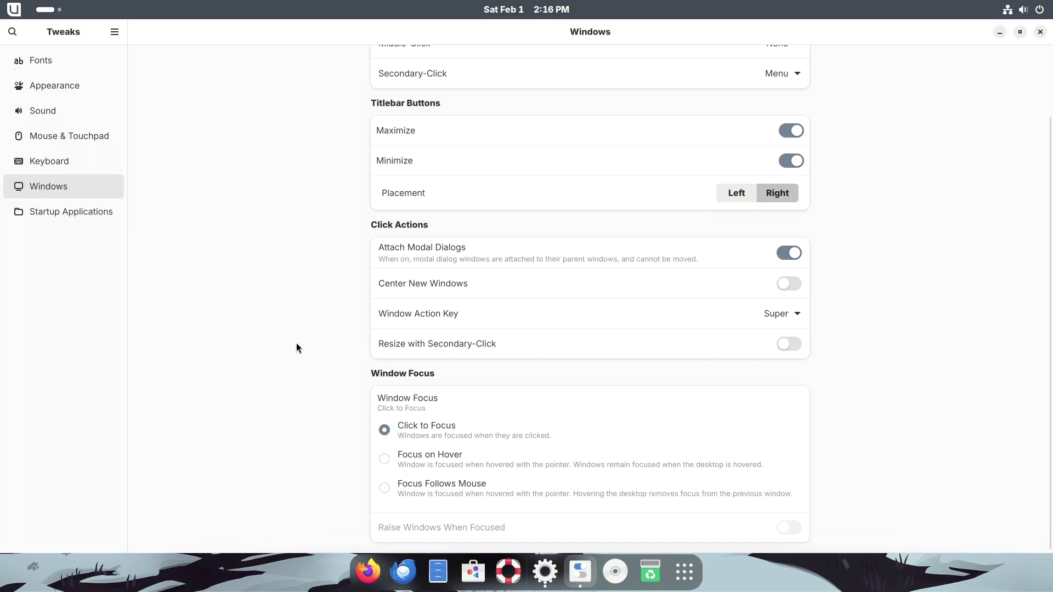
# - Close Tweaks and pass through the Power and Multitasking settings to Appearance
pyautogui.click(96, 212)
pyautogui.click(1039, 31)
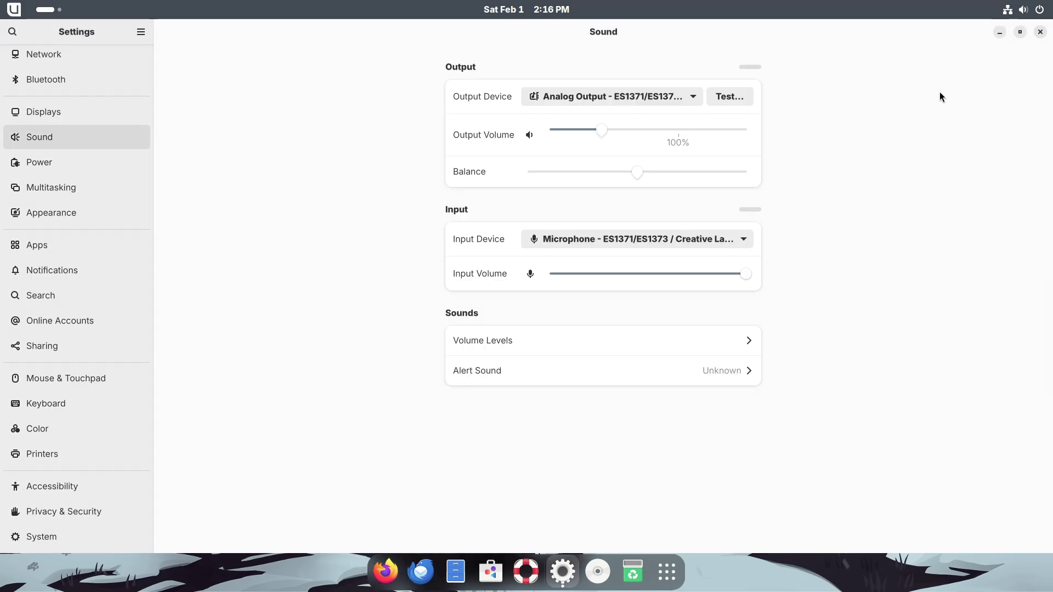
pyautogui.click(43, 165)
pyautogui.click(78, 187)
pyautogui.scroll(-5, 305, 303)
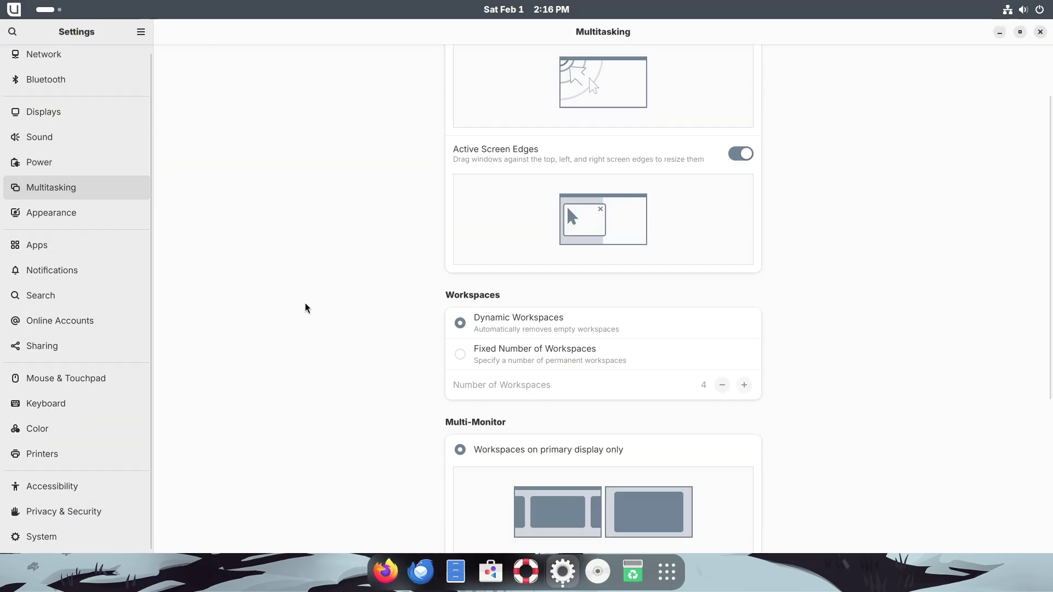
pyautogui.click(51, 212)
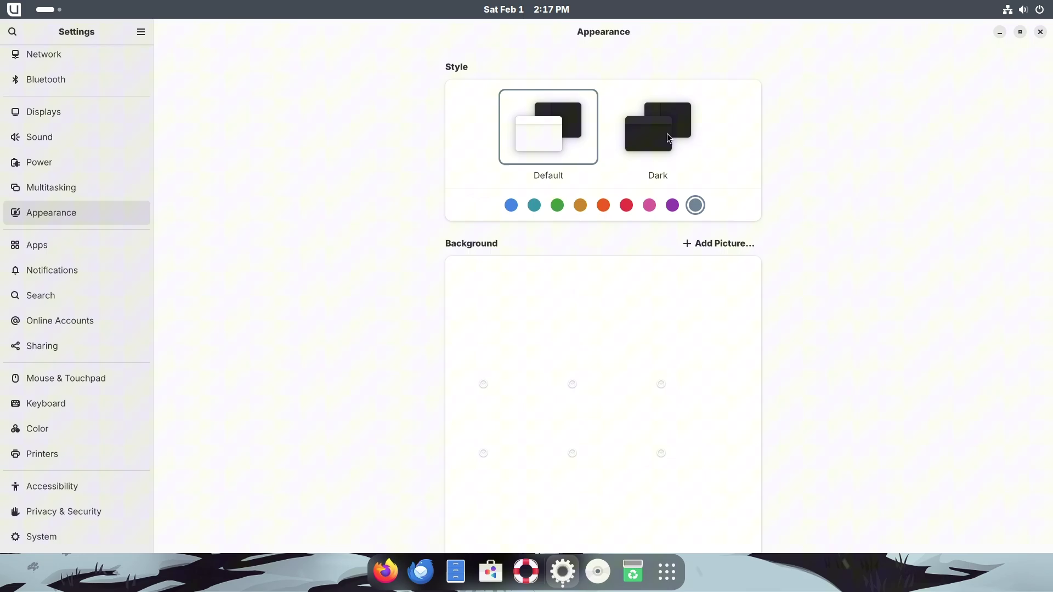
# - Try the dark style, set a blue accent colour, and return to the Default style
pyautogui.click(667, 136)
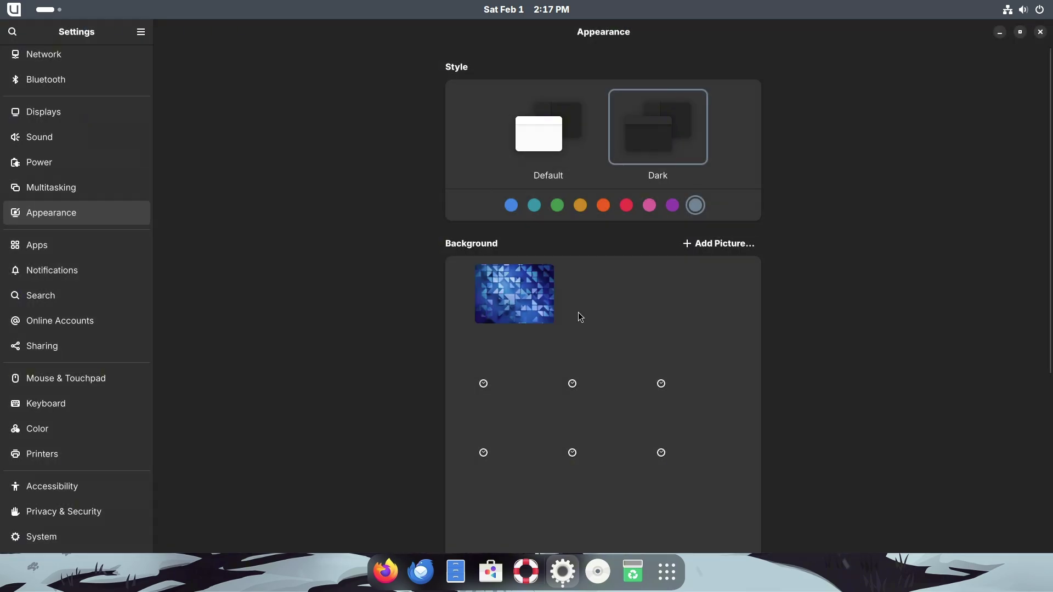
pyautogui.click(511, 205)
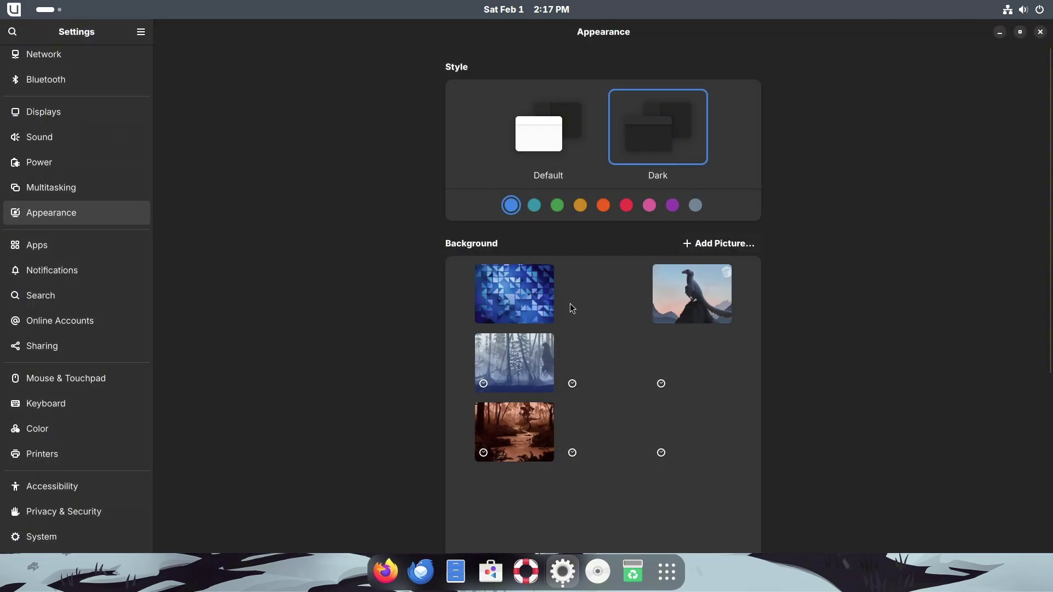
pyautogui.click(548, 140)
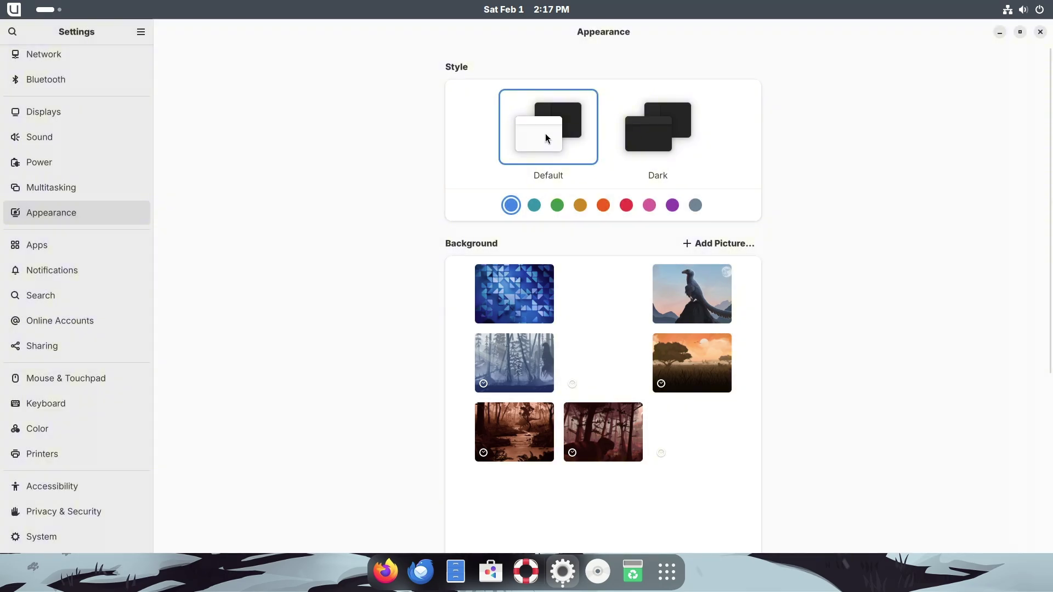
# - Restore the Settings window and set the raptor-on-a-rock picture as the background
pyautogui.click(110, 519)
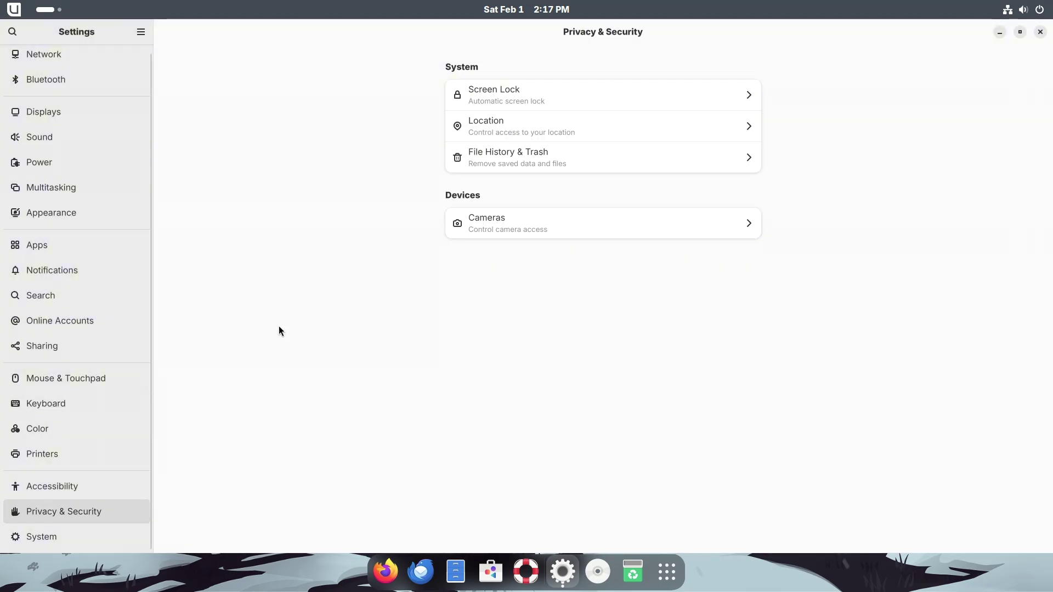
pyautogui.click(86, 537)
pyautogui.click(86, 214)
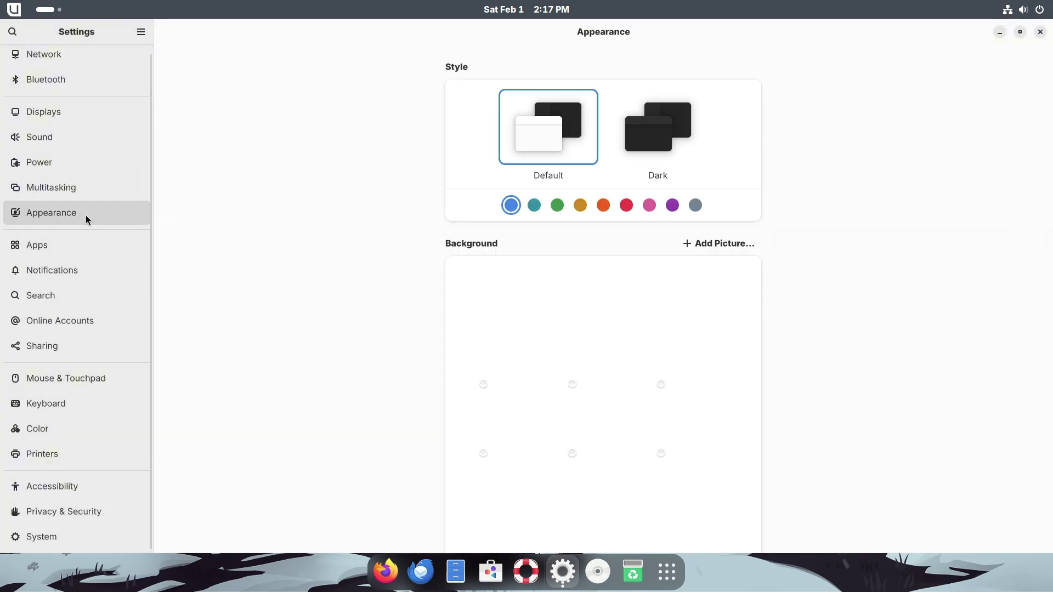
pyautogui.click(1019, 31)
pyautogui.scroll(-5, 613, 376)
pyautogui.click(668, 163)
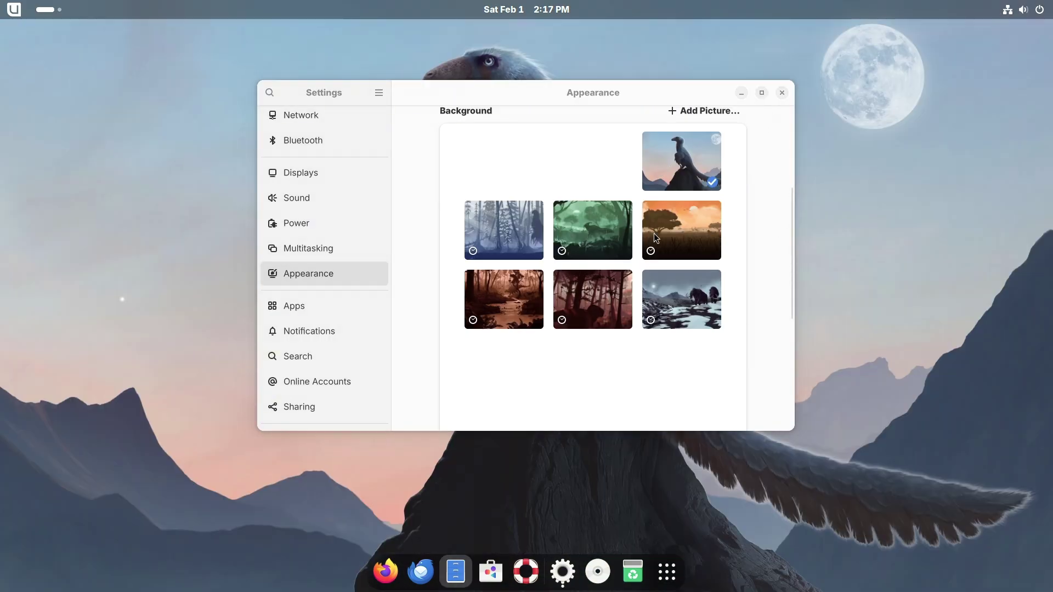
# - Close Settings and open the bluefin-x86_64-stable volume in a maximized Files window
pyautogui.click(782, 92)
pyautogui.click(493, 109)
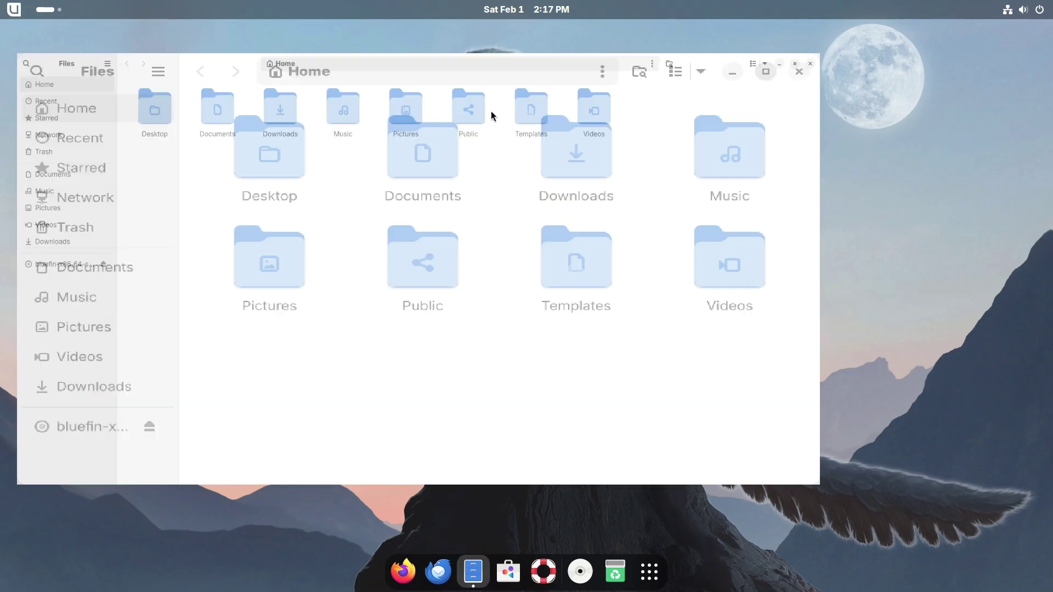
pyautogui.click(69, 280)
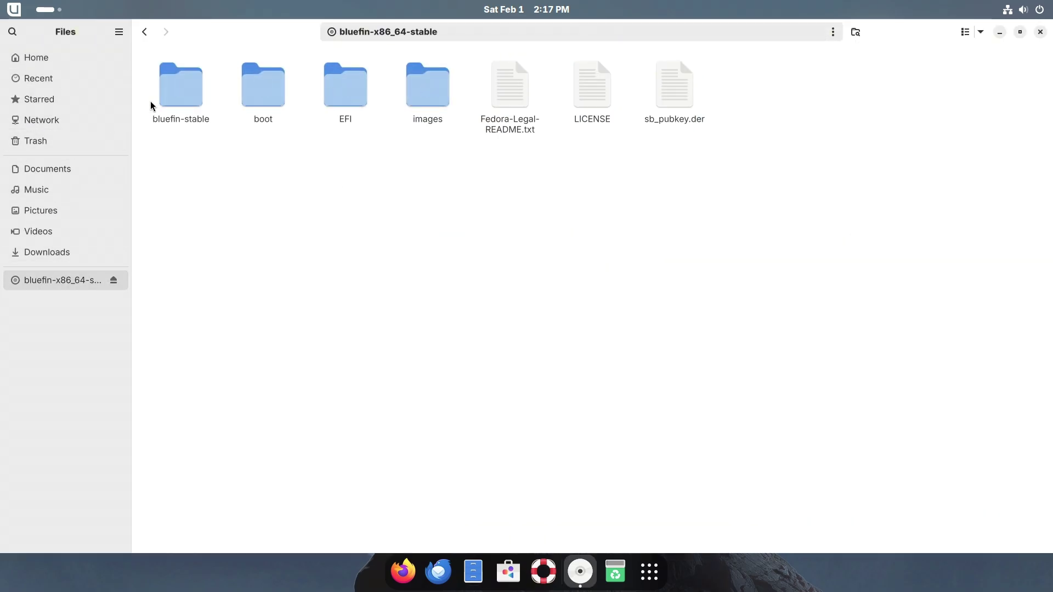
# - Check the Files window options and Preferences, then close Files
pyautogui.rightClick(125, 31)
pyautogui.click(921, 17)
pyautogui.rightClick(116, 30)
pyautogui.click(118, 31)
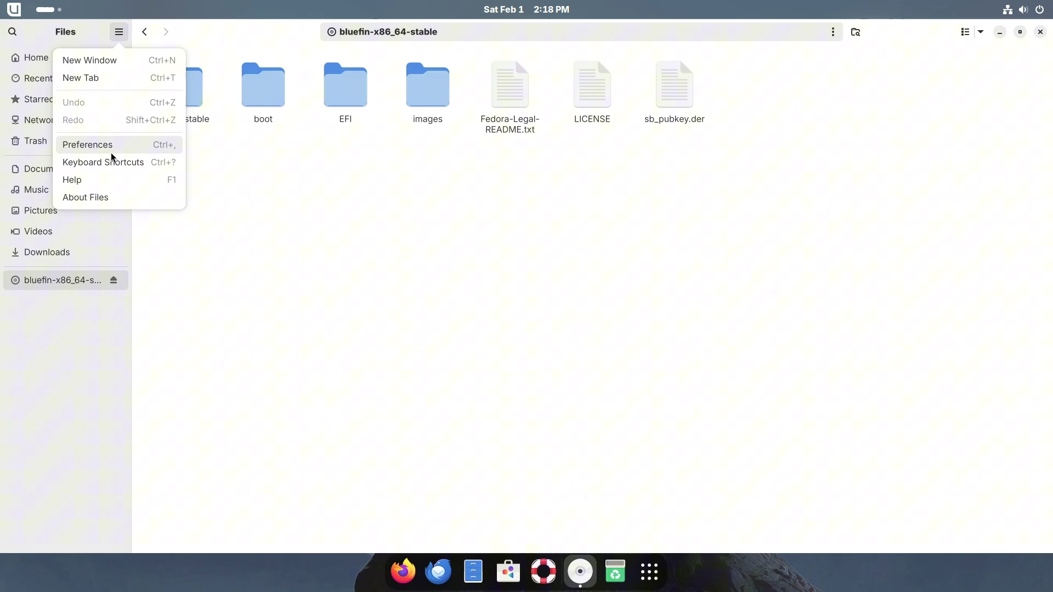
pyautogui.click(109, 145)
pyautogui.scroll(-5, 630, 340)
pyautogui.click(689, 62)
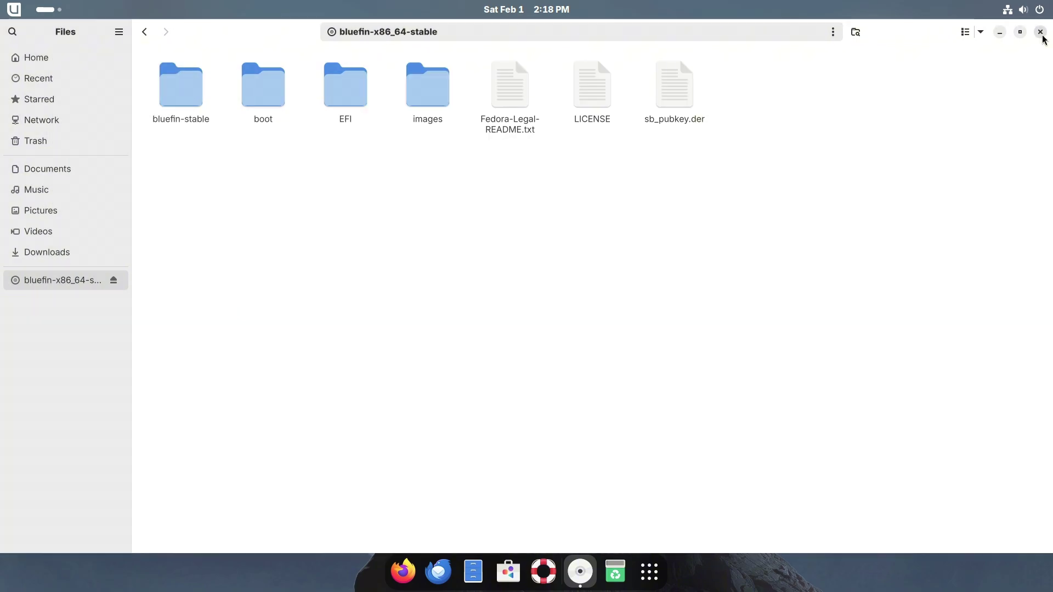
pyautogui.click(1040, 31)
# - Launch the Topgrade terminal full screen, view its About information, and close it
pyautogui.click(649, 571)
pyautogui.press('super')
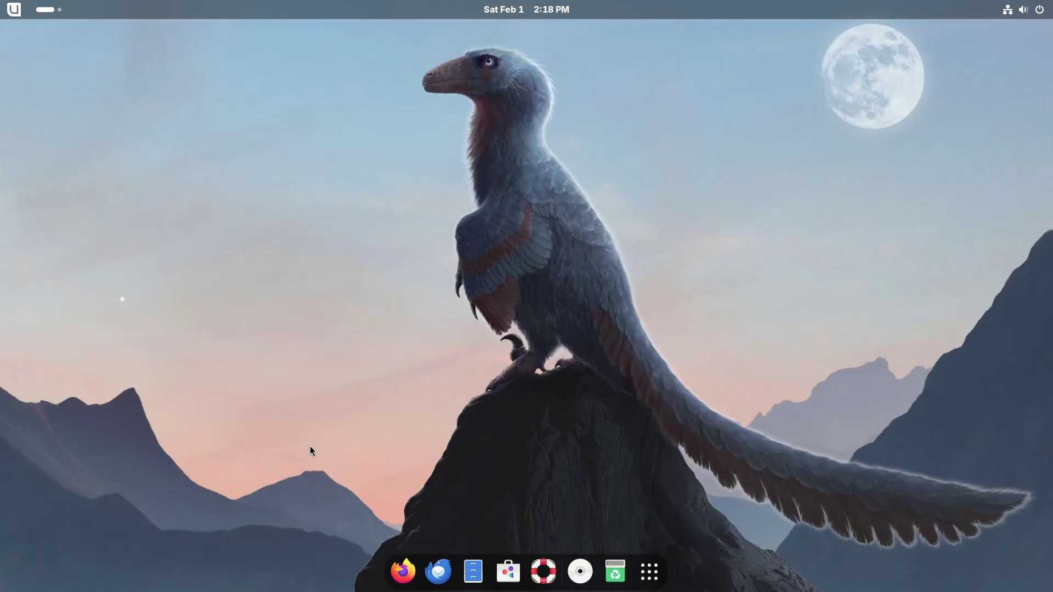
pyautogui.press('super')
pyautogui.hotkey('ctrl', 'alt', 't')
pyautogui.doubleClick(804, 52)
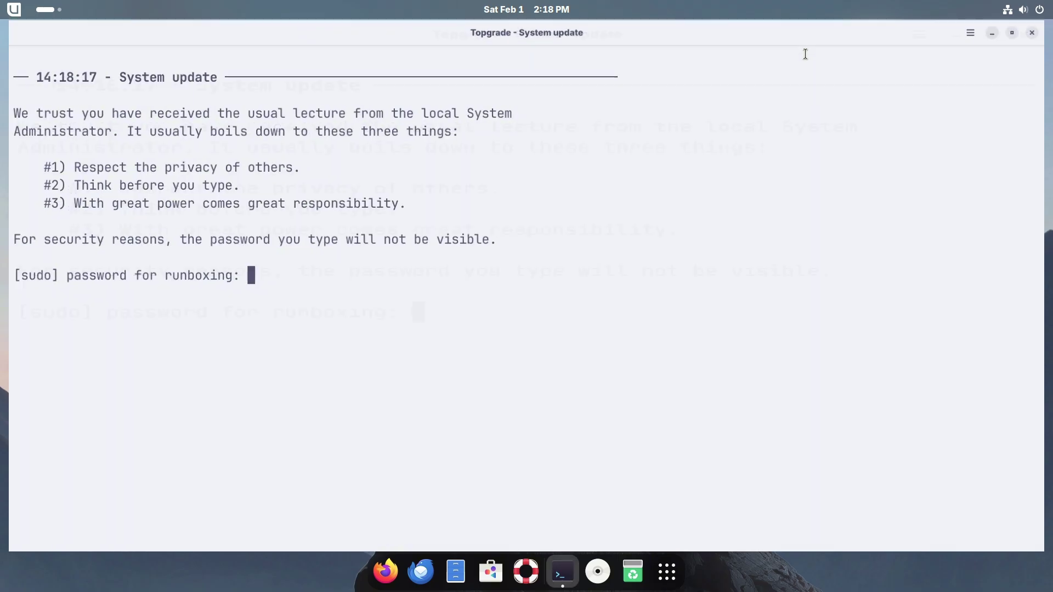
pyautogui.click(978, 32)
pyautogui.click(959, 188)
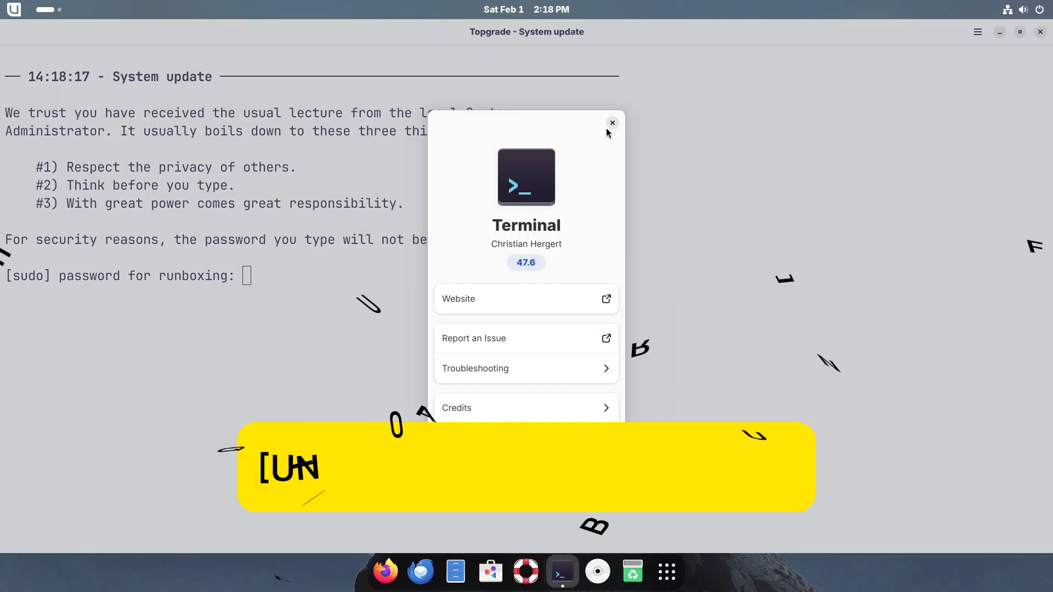
pyautogui.press('Escape')
pyautogui.click(1040, 32)
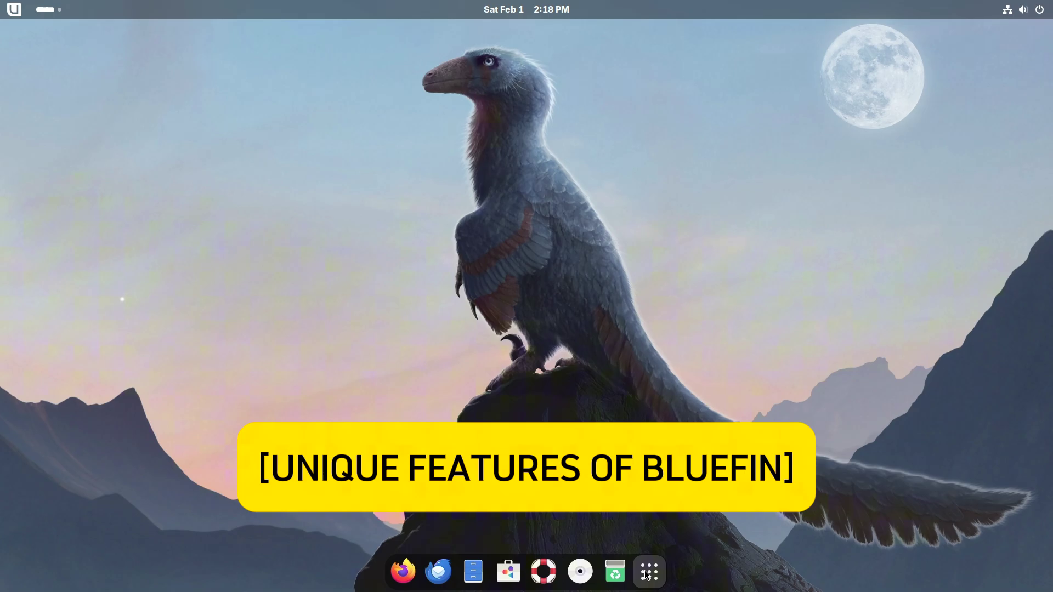
# - Maximize the new terminal, view its About information, and run fastfetch
pyautogui.press('super')
pyautogui.press('super')
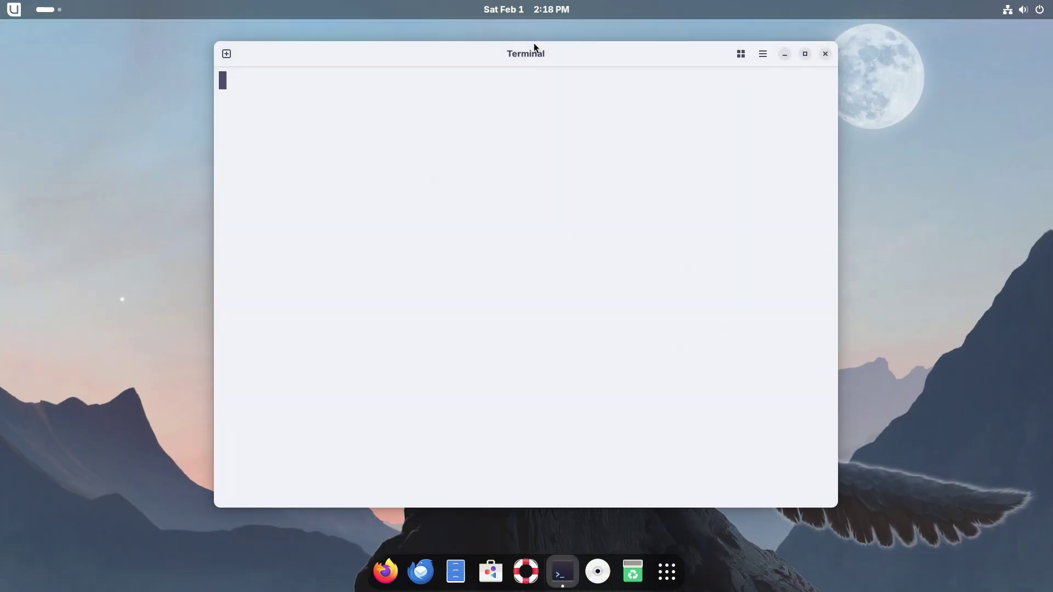
pyautogui.doubleClick(534, 44)
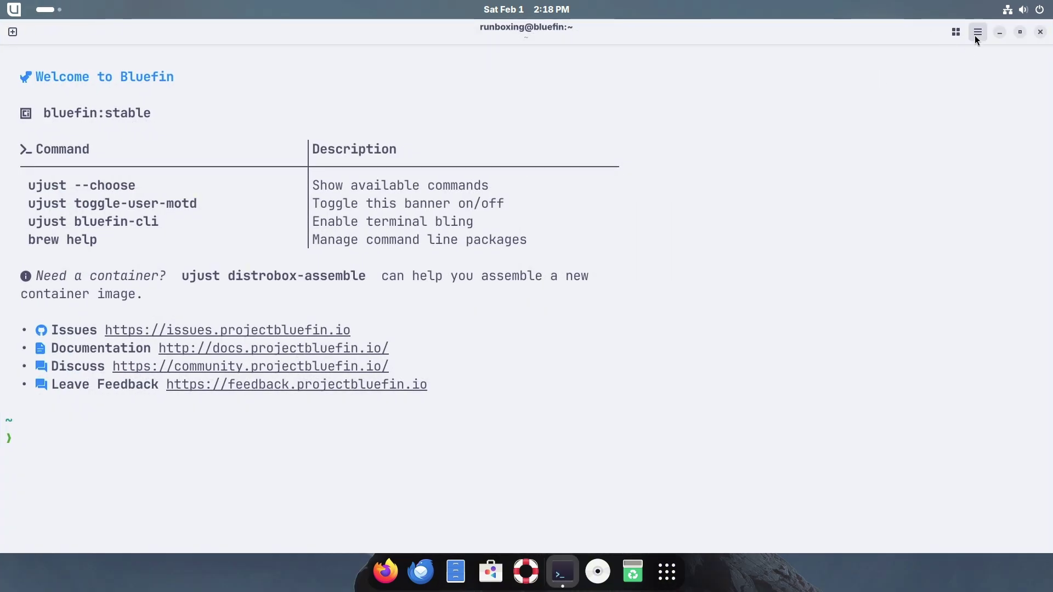
pyautogui.click(976, 33)
pyautogui.click(952, 251)
pyautogui.press('Escape')
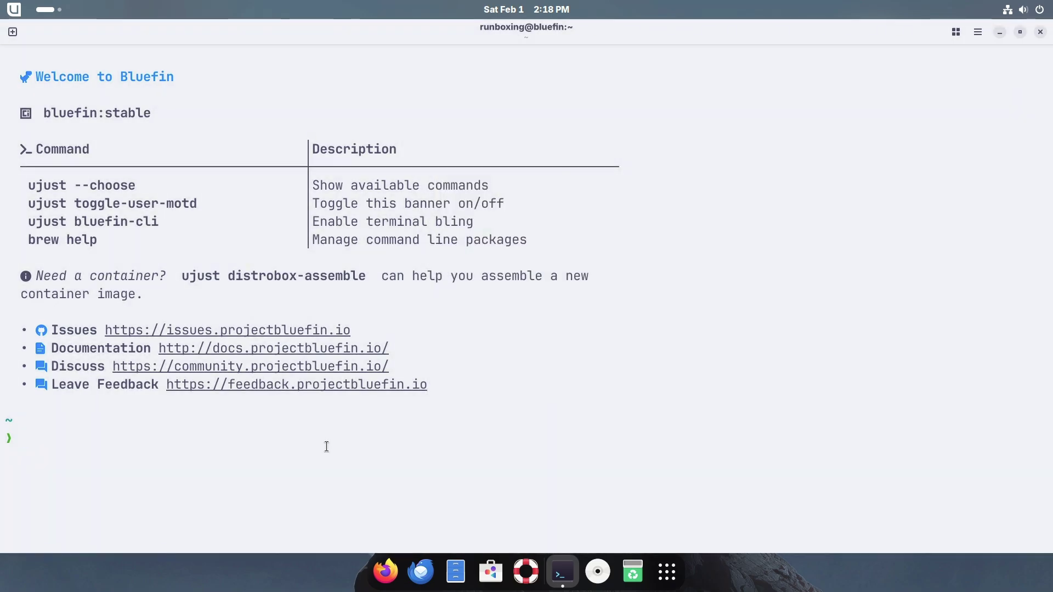
pyautogui.press('Return')
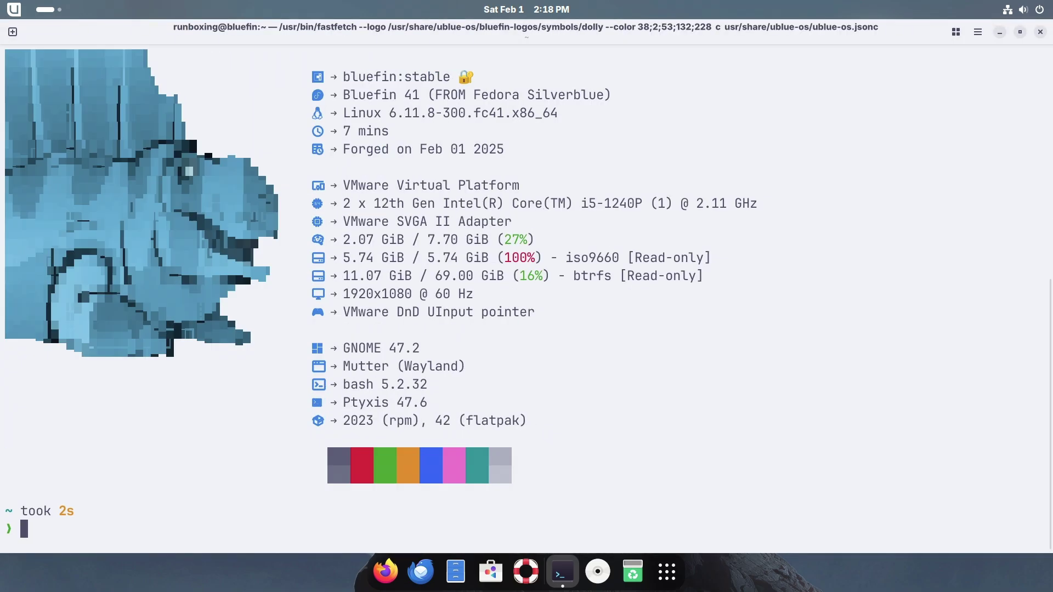
# - Try inxi -sv8 and inxi, then run cat /etc/issue and neofetch
pyautogui.write('inxi -sv8')
pyautogui.press('Return')
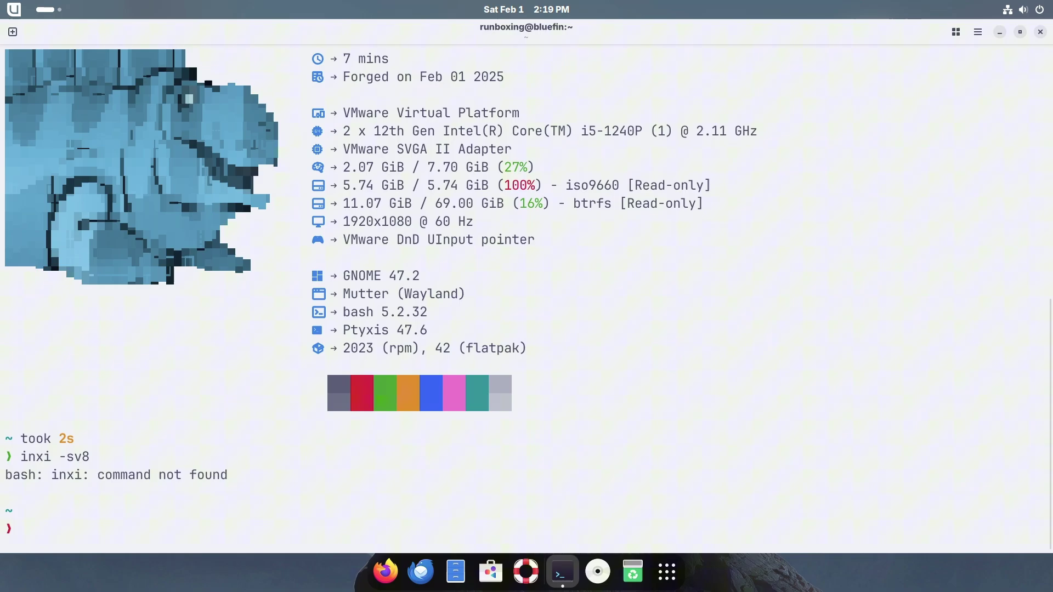
pyautogui.write('inxi')
pyautogui.press('Return')
pyautogui.write('cat /et')
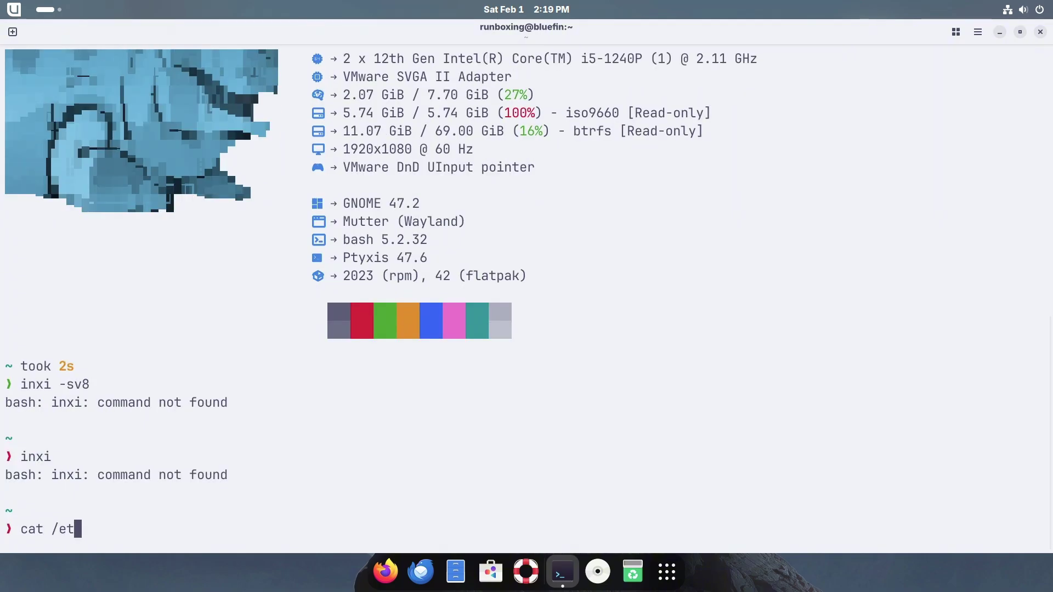
pyautogui.write('c/issue')
pyautogui.press('Return')
pyautogui.write('neofetch')
pyautogui.press('Return')
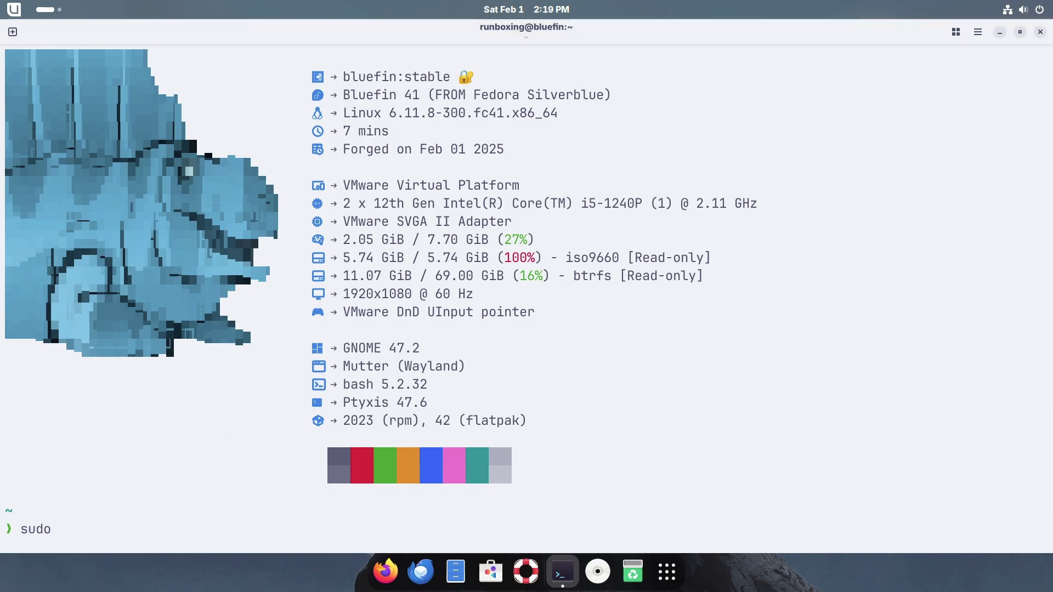
# - Run sudo dnf install inxi and enter the sudo password
pyautogui.write('sudo dnf install inxi')
pyautogui.press('Return')
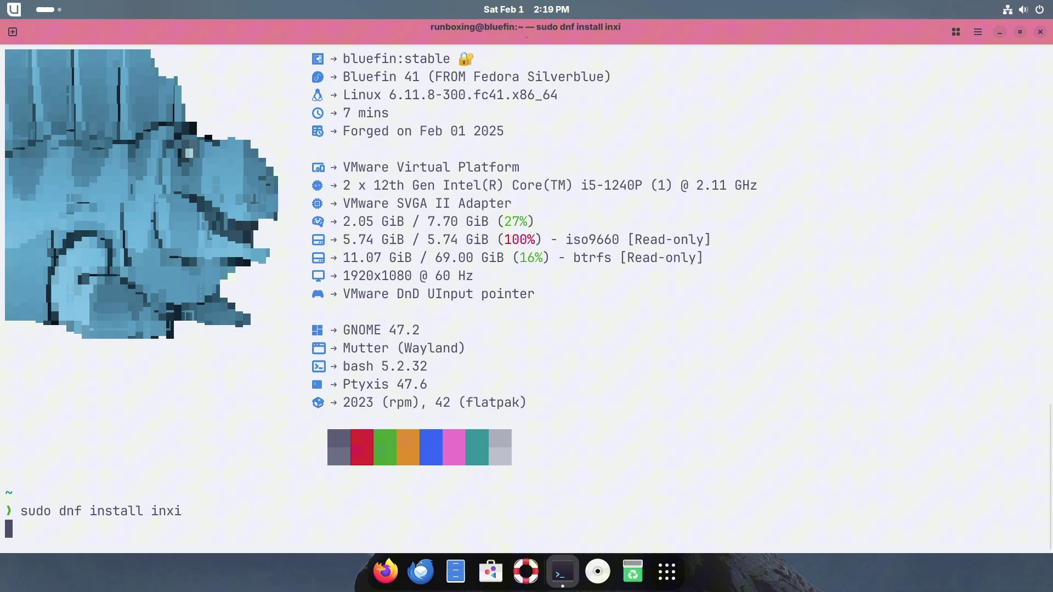
pyautogui.press('Return')
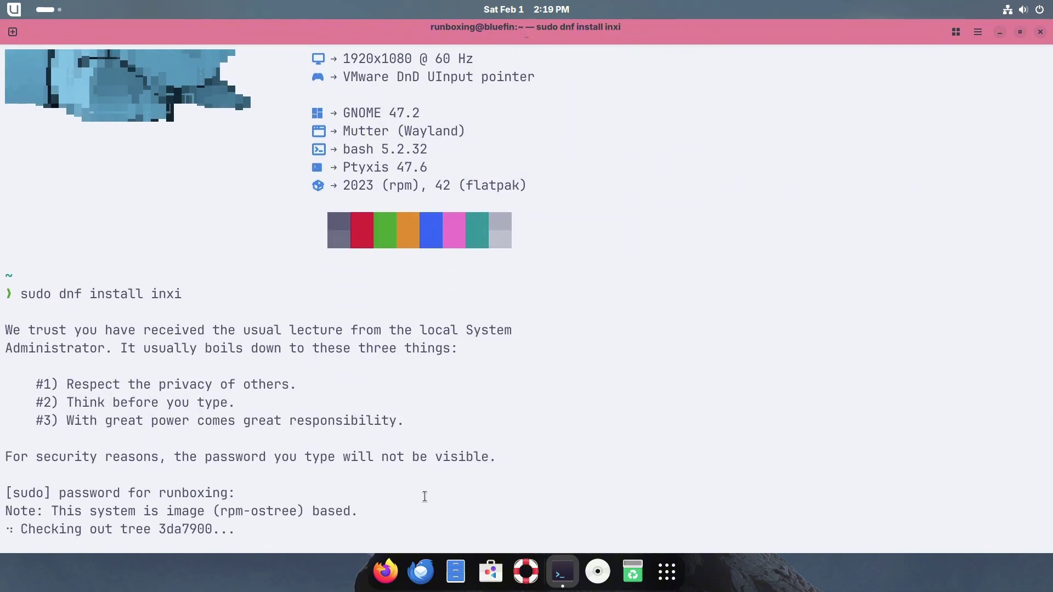
# - Peek at the Utilities folder, then restore and minimize the terminal window
pyautogui.click(666, 572)
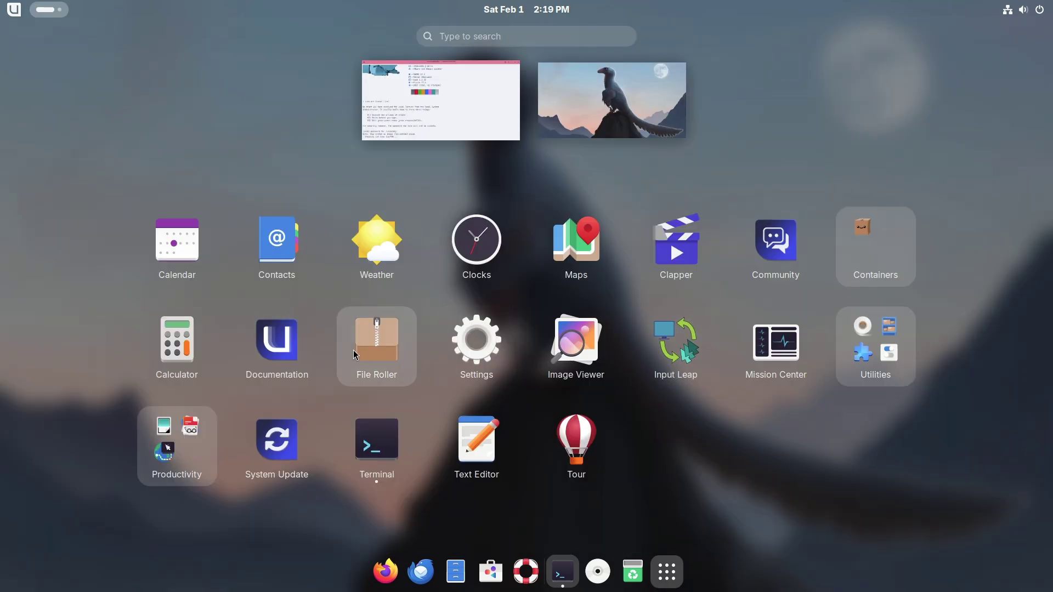
pyautogui.click(880, 340)
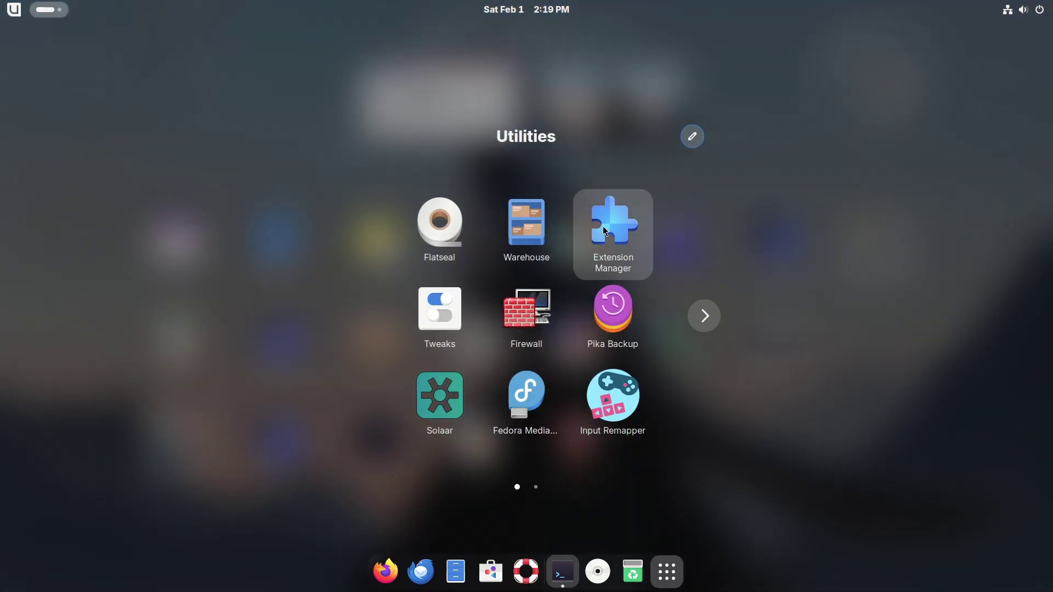
pyautogui.click(627, 239)
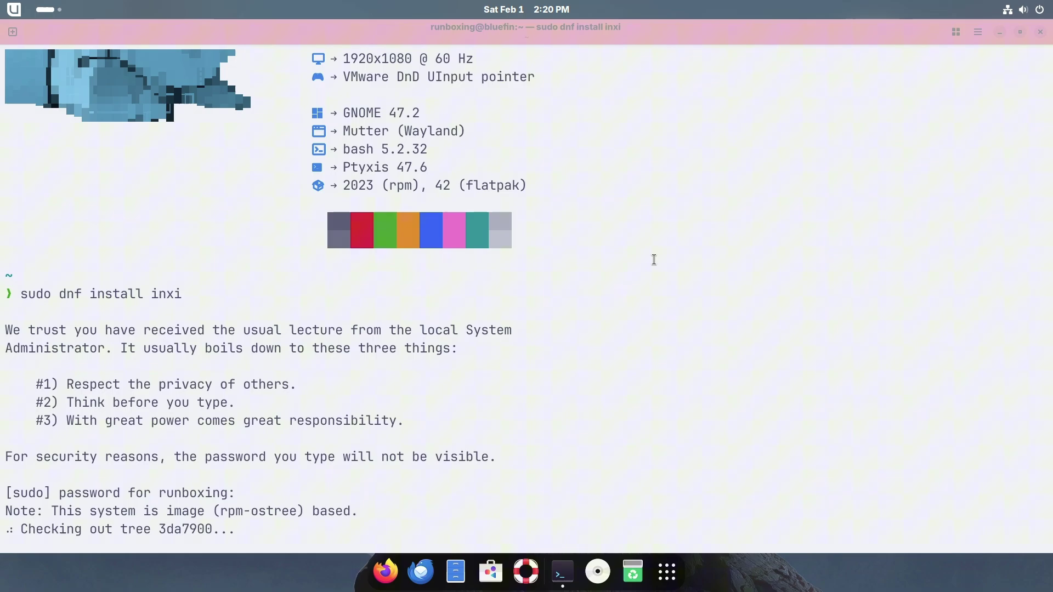
pyautogui.scroll(7, 653, 259)
pyautogui.scroll(-7, 653, 259)
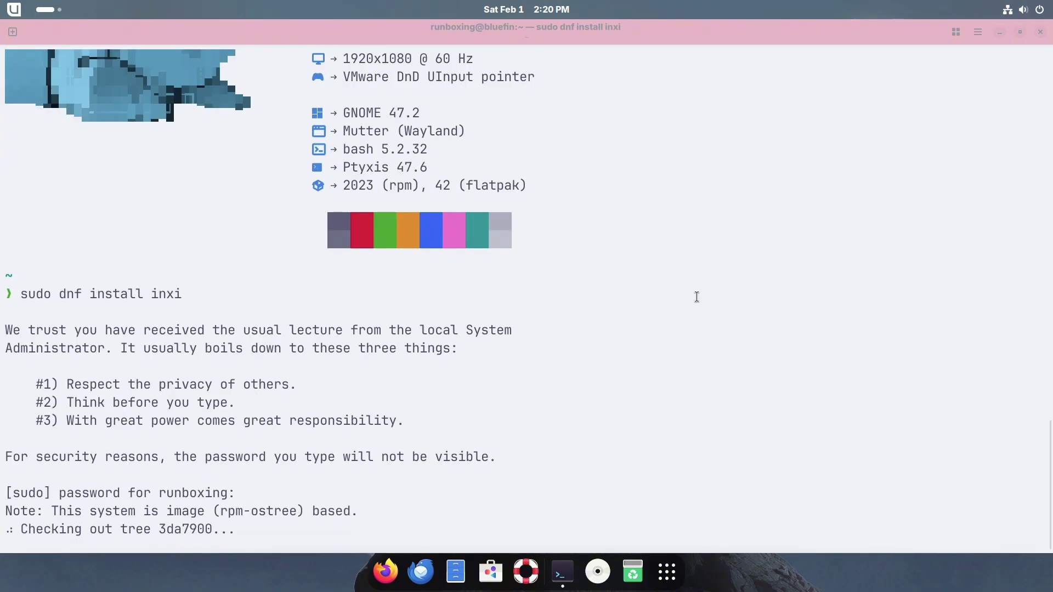
pyautogui.click(1020, 32)
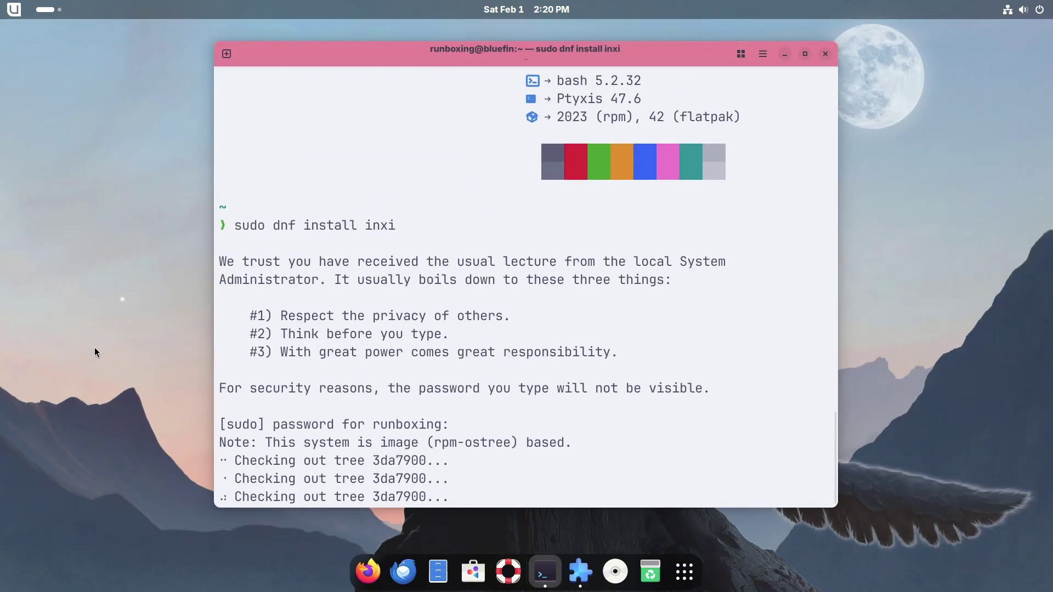
pyautogui.click(784, 53)
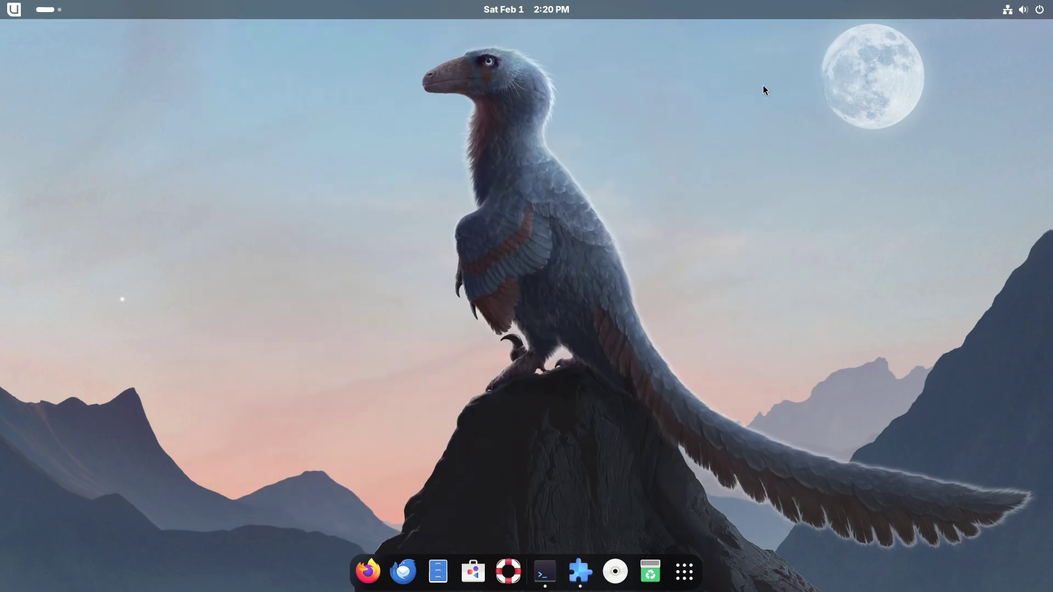
# - Maximize Extension Manager and view its About dialog
pyautogui.click(13, 10)
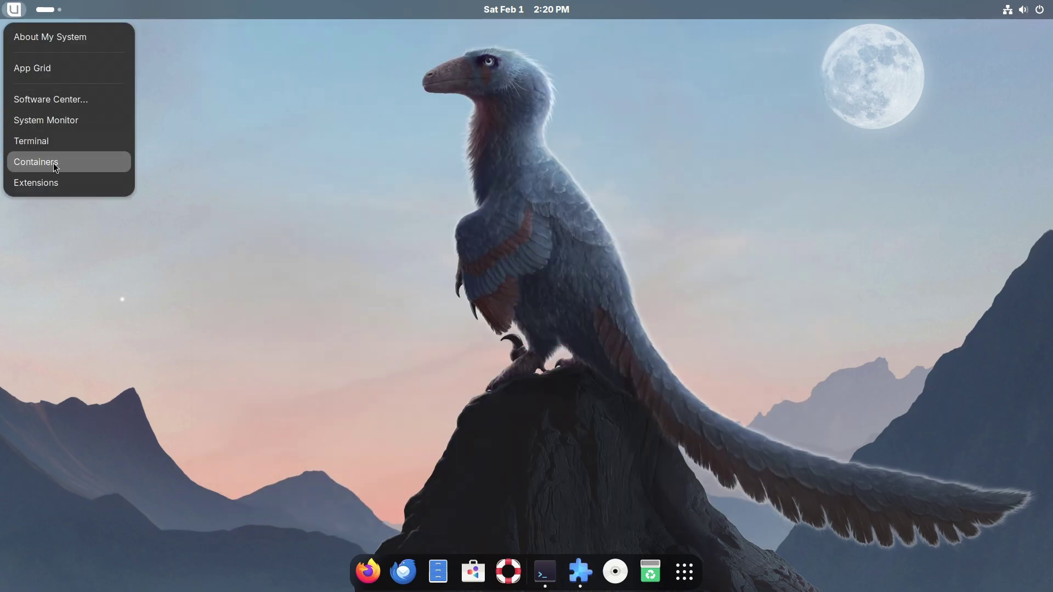
pyautogui.click(74, 99)
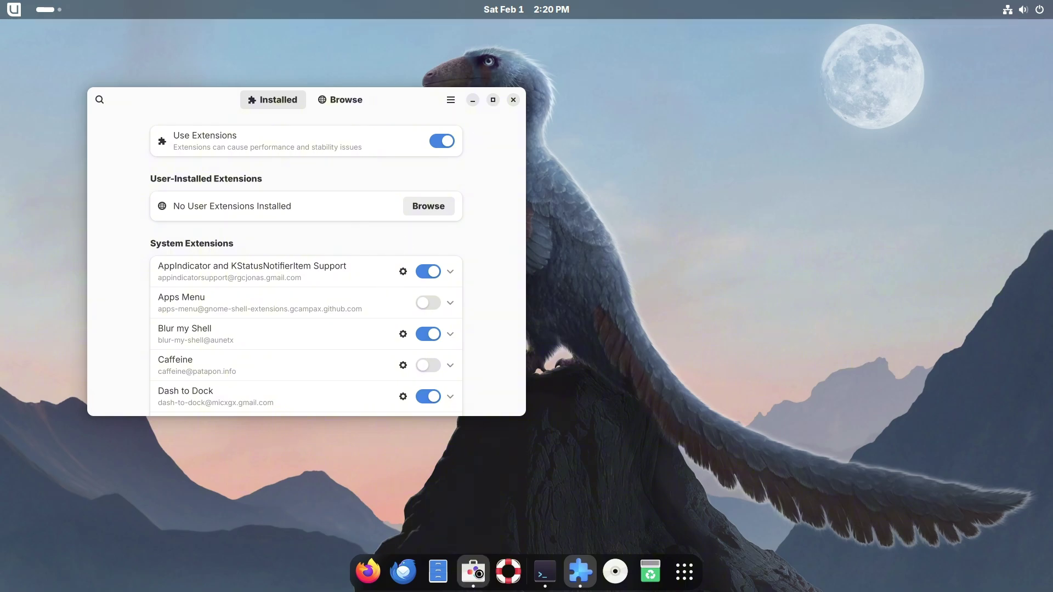
pyautogui.click(493, 100)
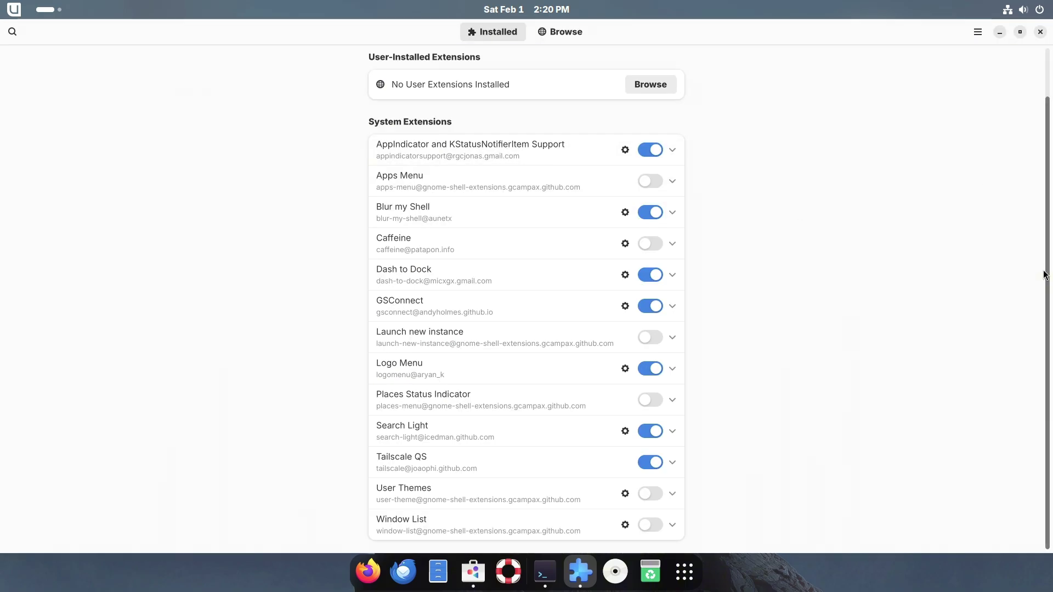
pyautogui.click(979, 32)
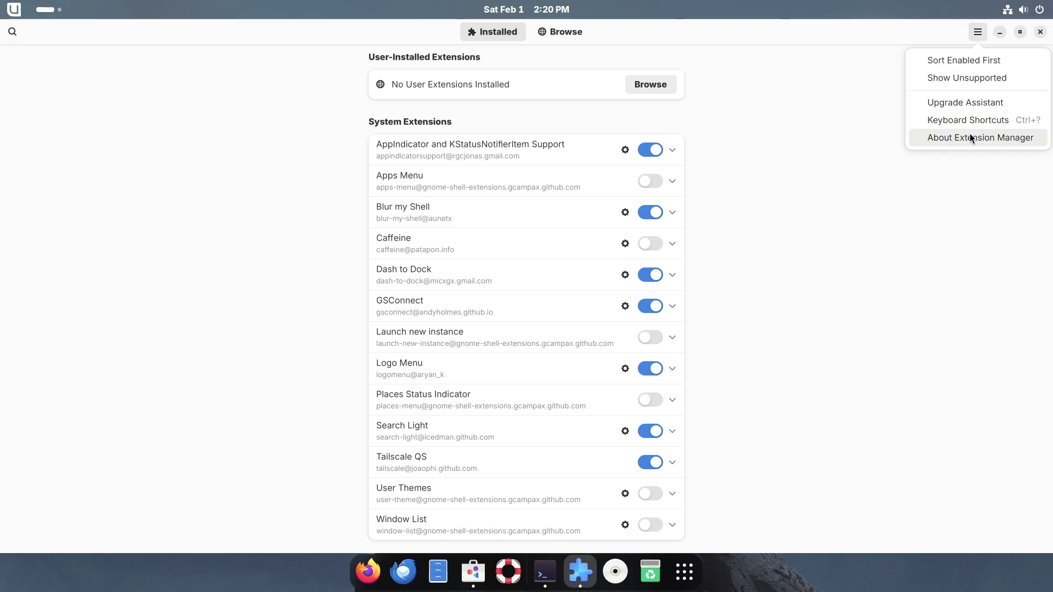
pyautogui.click(868, 222)
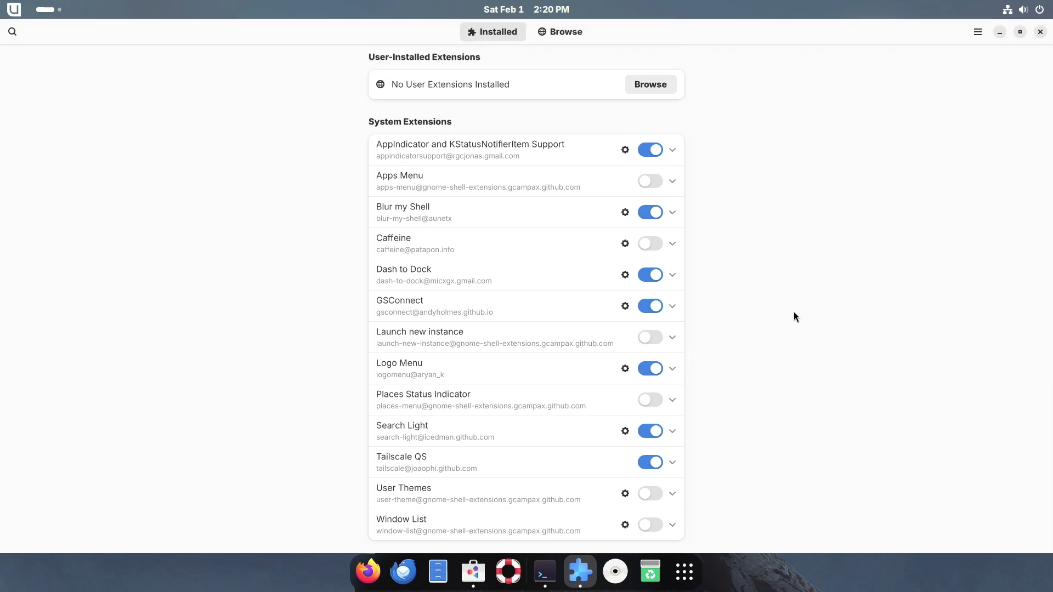
pyautogui.press('Escape')
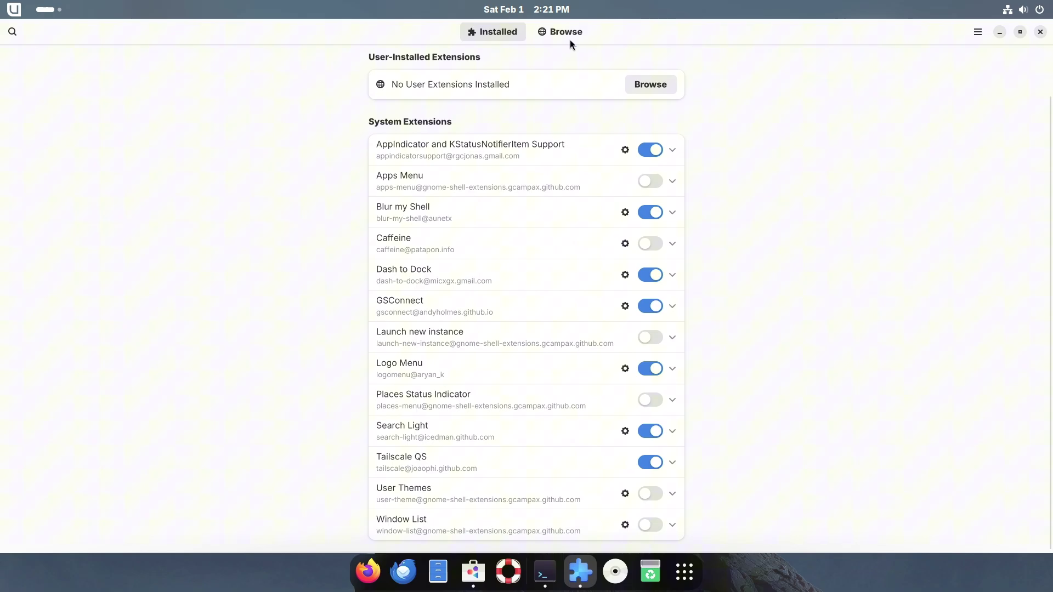
# - Switch between Browse and Installed, expand User Themes, then close Extension Manager
pyautogui.click(559, 31)
pyautogui.click(496, 32)
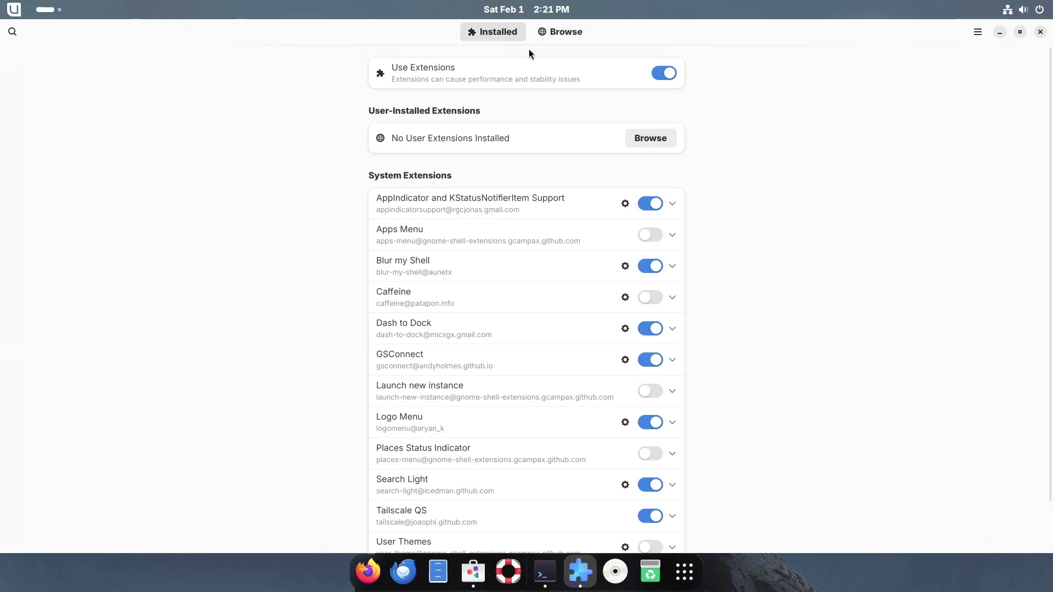
pyautogui.scroll(-2, 668, 525)
pyautogui.click(672, 494)
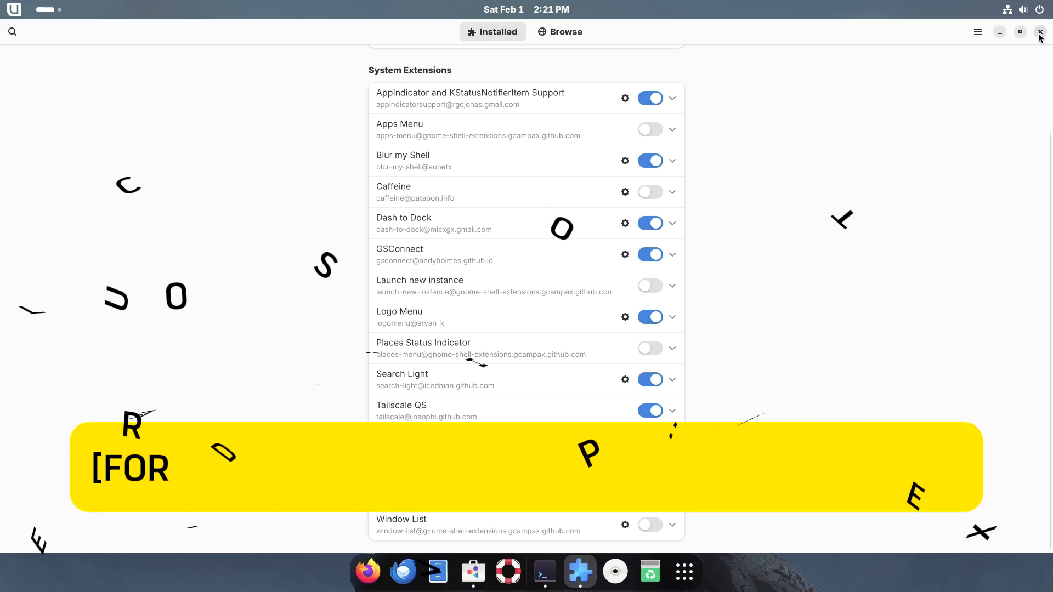
pyautogui.click(978, 34)
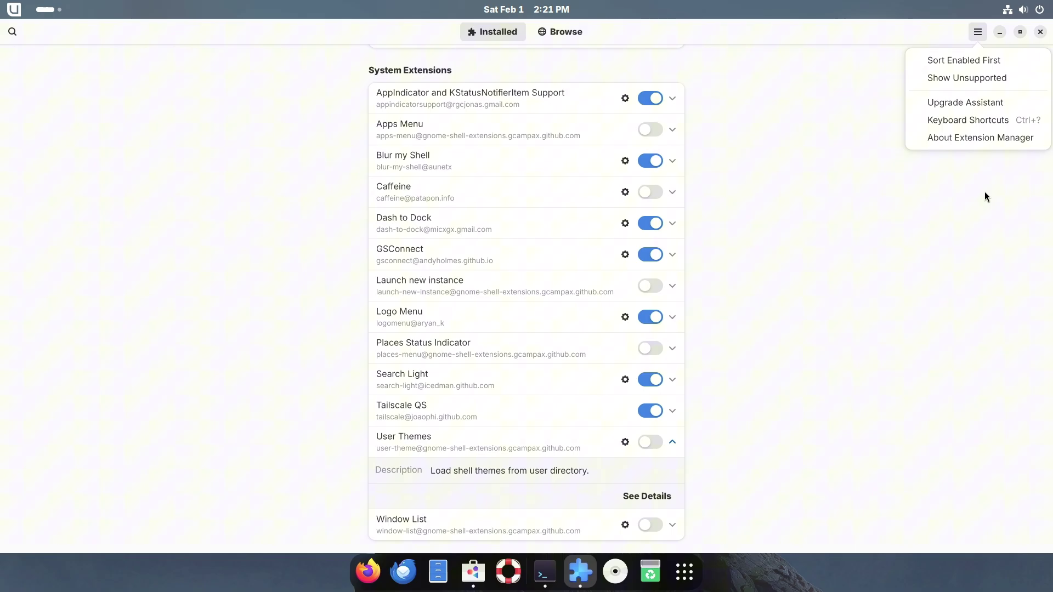
pyautogui.click(1040, 31)
pyautogui.click(1040, 32)
# - View App Center's About dialog, close App Center, and bring the terminal back from the dock
pyautogui.click(626, 31)
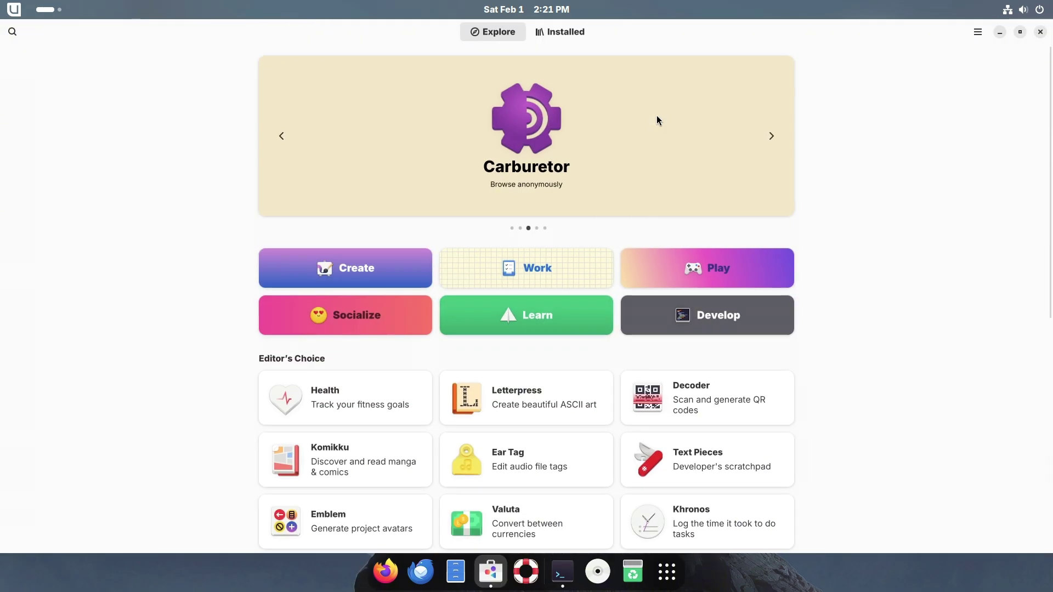
pyautogui.click(972, 36)
pyautogui.click(966, 117)
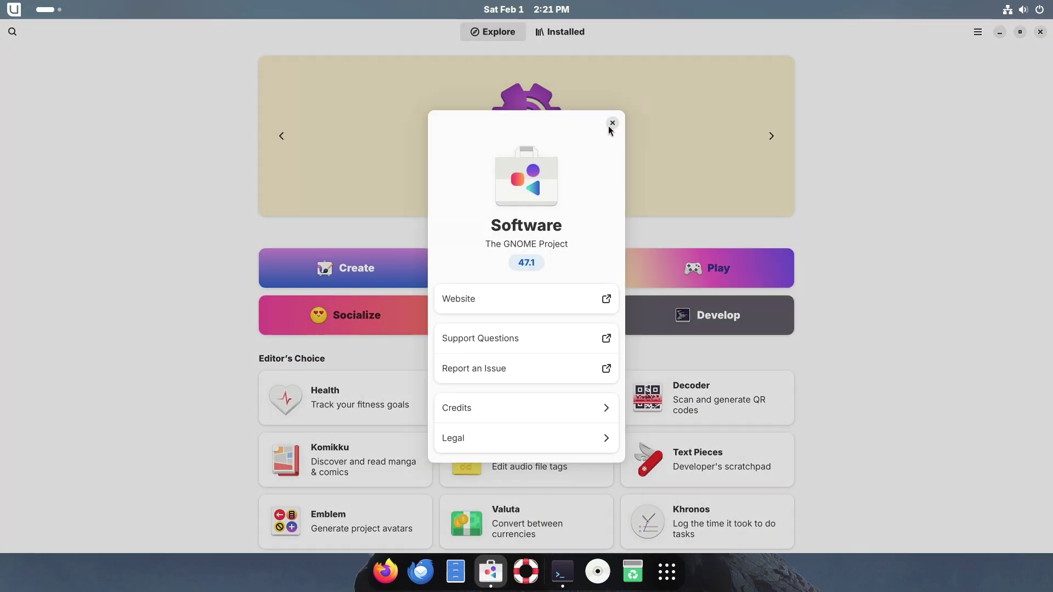
pyautogui.click(612, 126)
pyautogui.rightClick(963, 34)
pyautogui.click(922, 233)
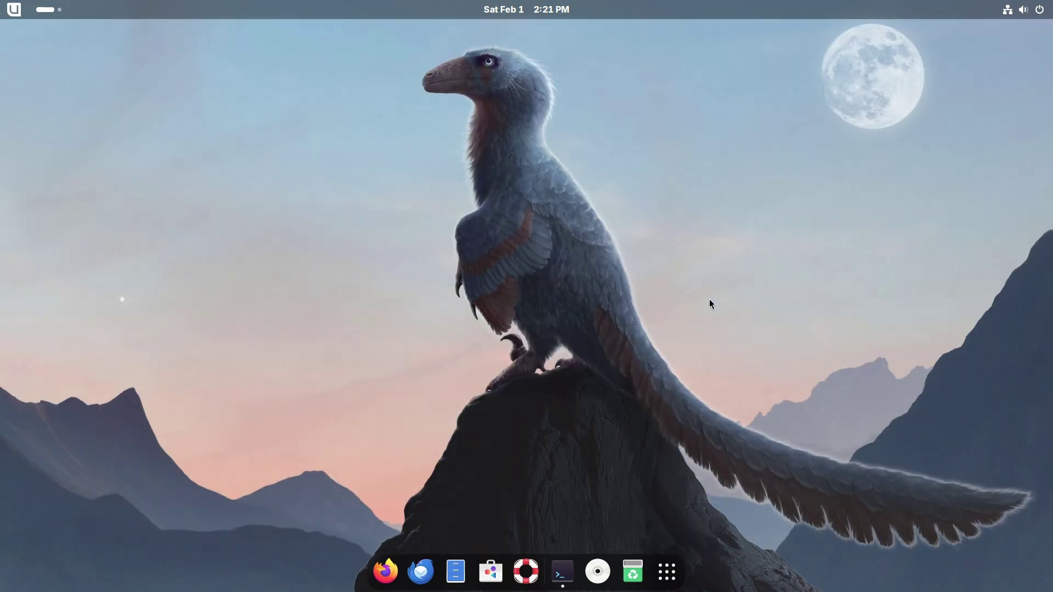
pyautogui.click(572, 570)
# - Maximize the terminal window and launch Bluefin Tour from the app grid
pyautogui.click(805, 54)
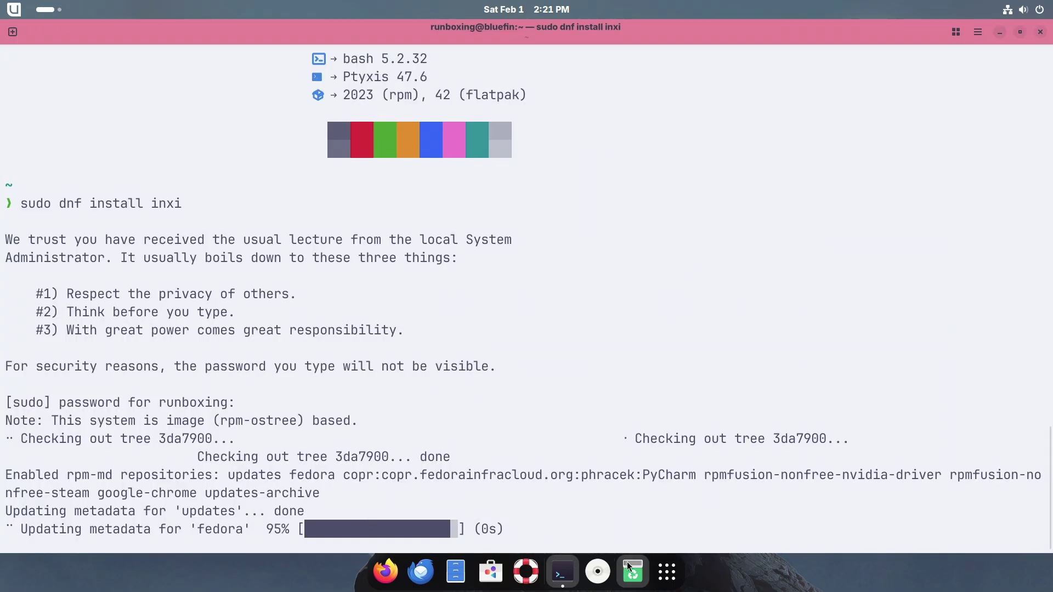
pyautogui.click(667, 572)
pyautogui.click(574, 439)
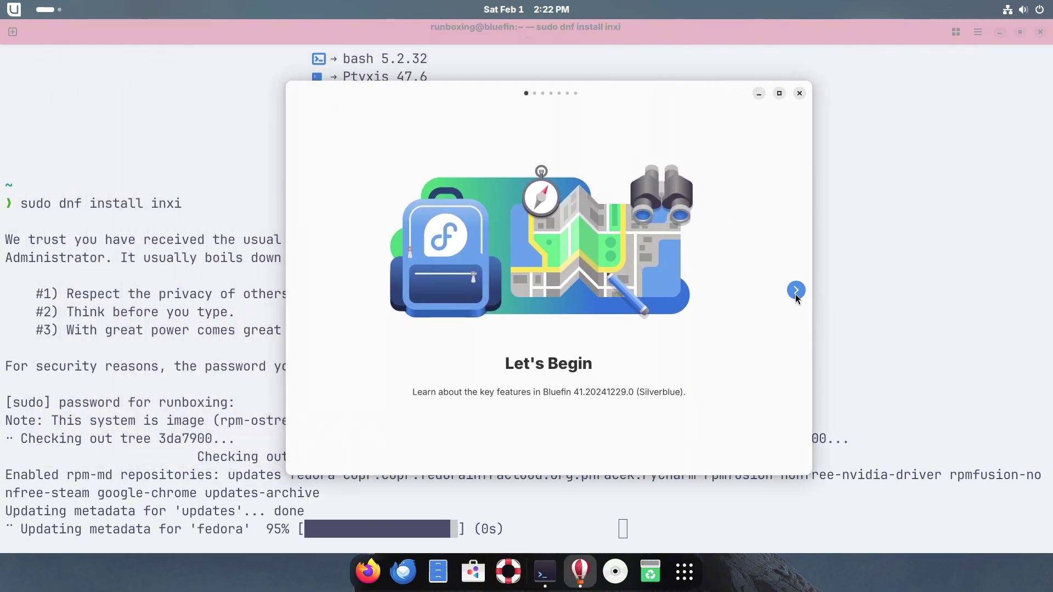
# - Page through every tour slide to That's It!, close the Tour, and show the app grid
pyautogui.click(795, 291)
pyautogui.click(796, 295)
pyautogui.click(796, 295)
pyautogui.click(796, 295)
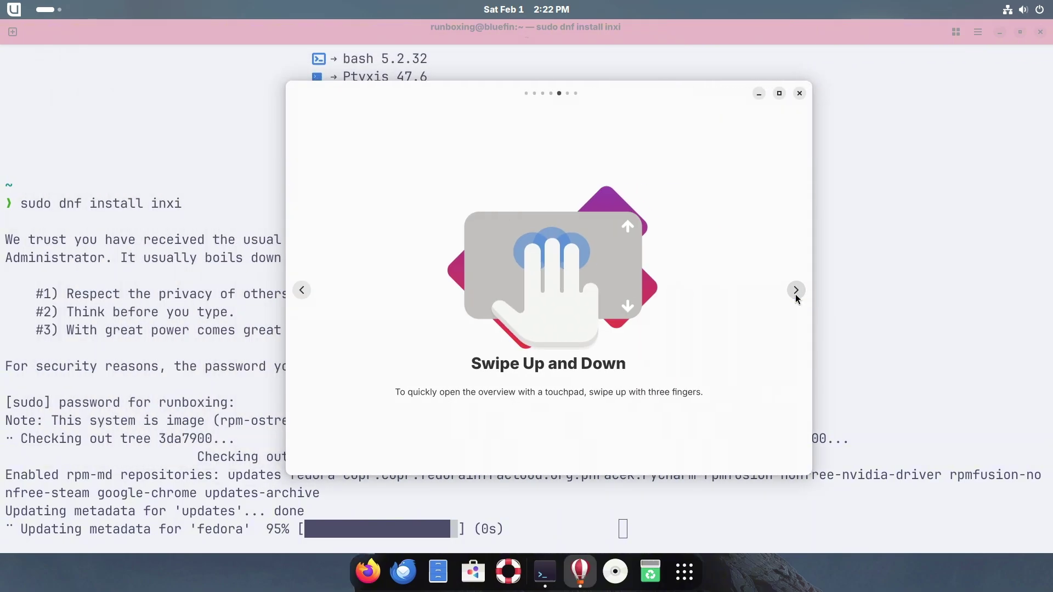
pyautogui.click(796, 295)
pyautogui.click(796, 290)
pyautogui.click(799, 93)
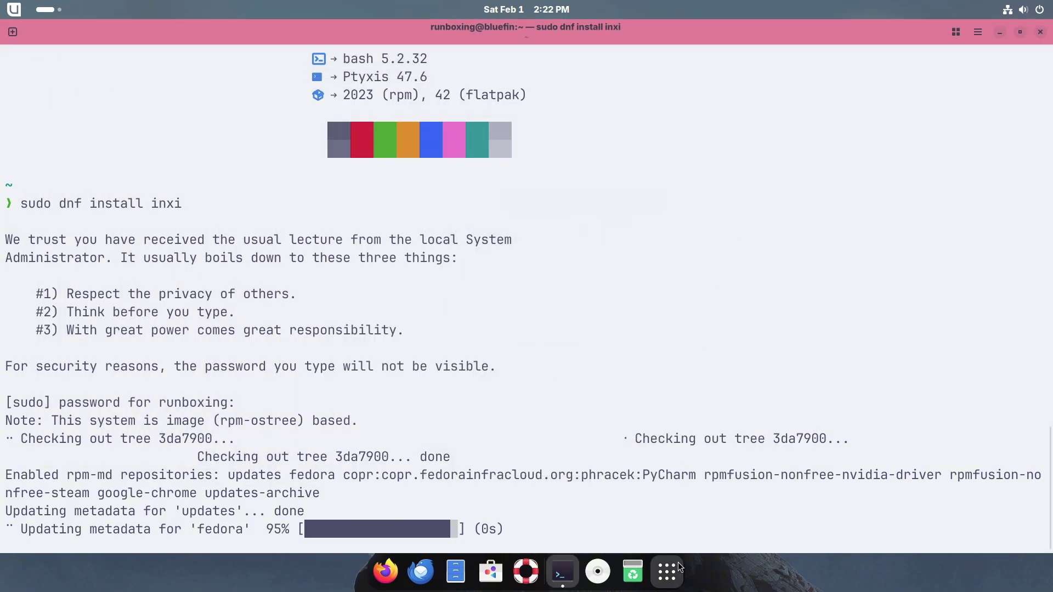
pyautogui.click(667, 572)
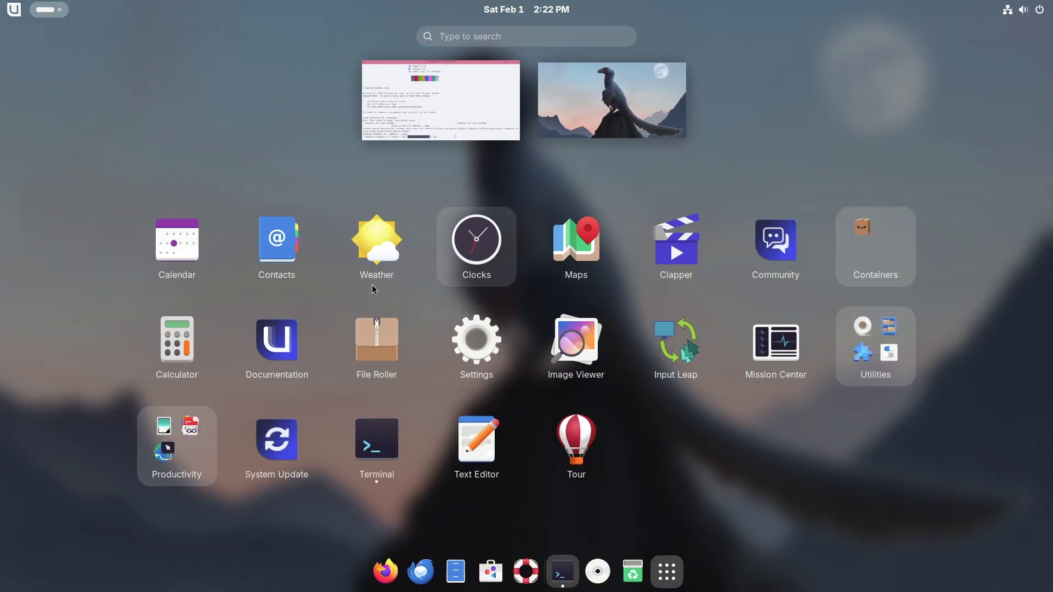
pyautogui.click(875, 247)
pyautogui.press('super')
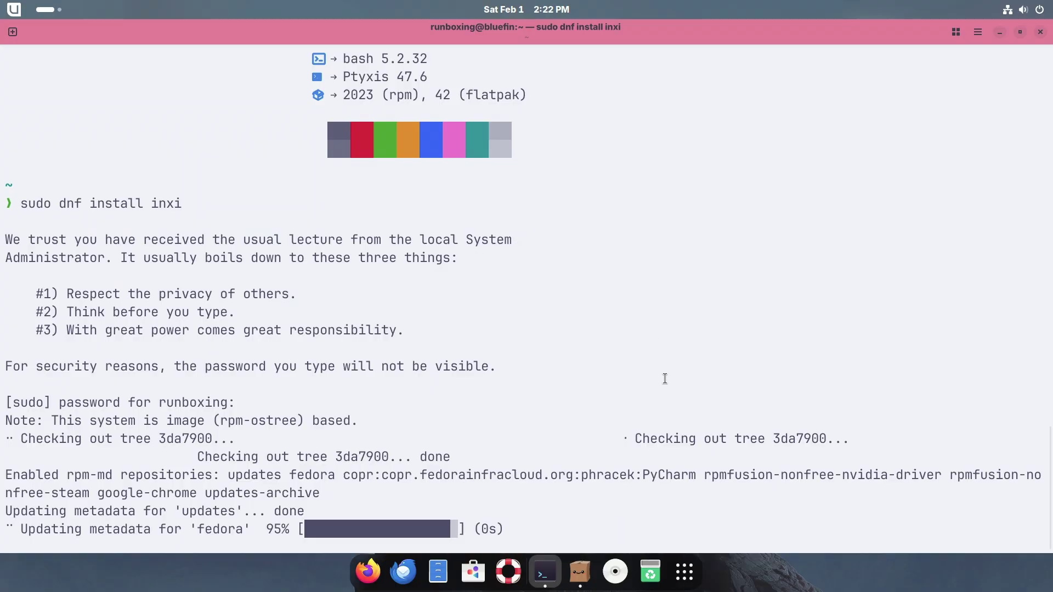
pyautogui.click(684, 570)
pyautogui.click(446, 114)
pyautogui.click(579, 571)
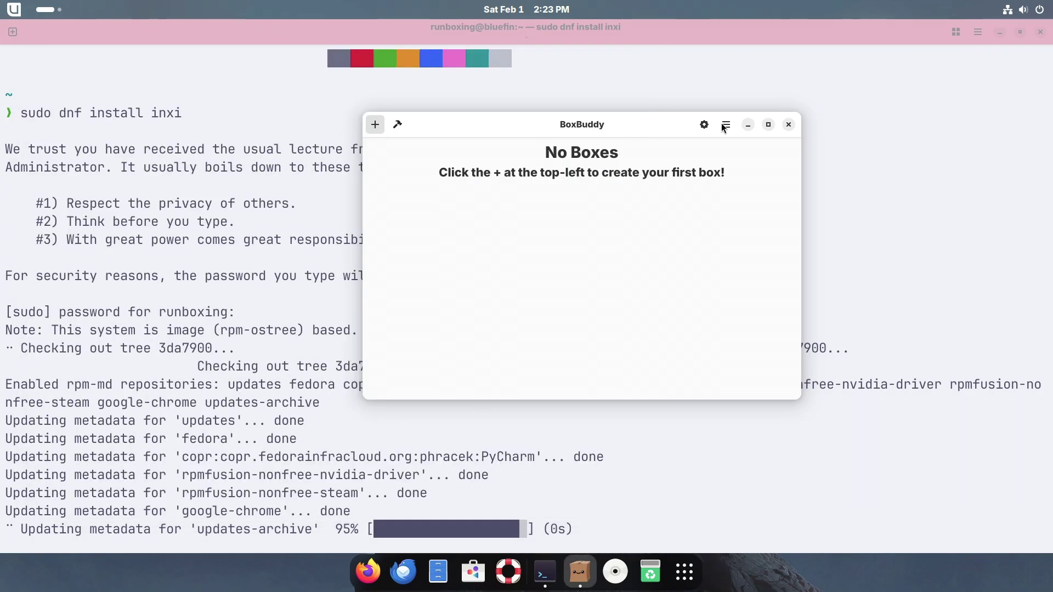
pyautogui.hotkey('ctrl', 'n')
pyautogui.click(433, 173)
pyautogui.hotkey('ctrl', 'n')
pyautogui.click(426, 172)
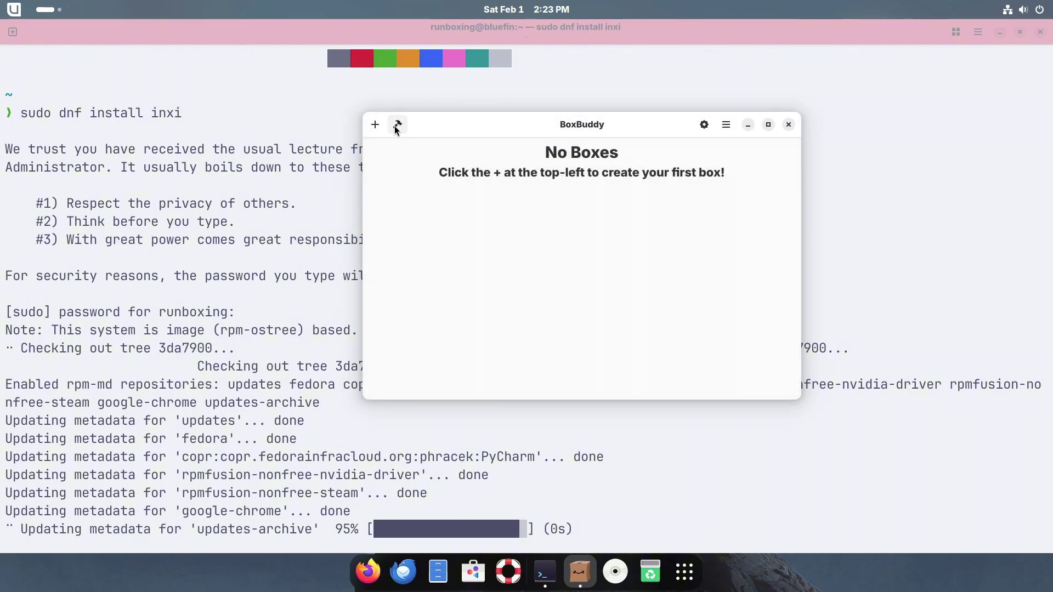
# - Close BoxBuddy, leave the overview, hide the terminal, and dismiss the Files quick actions
pyautogui.click(786, 125)
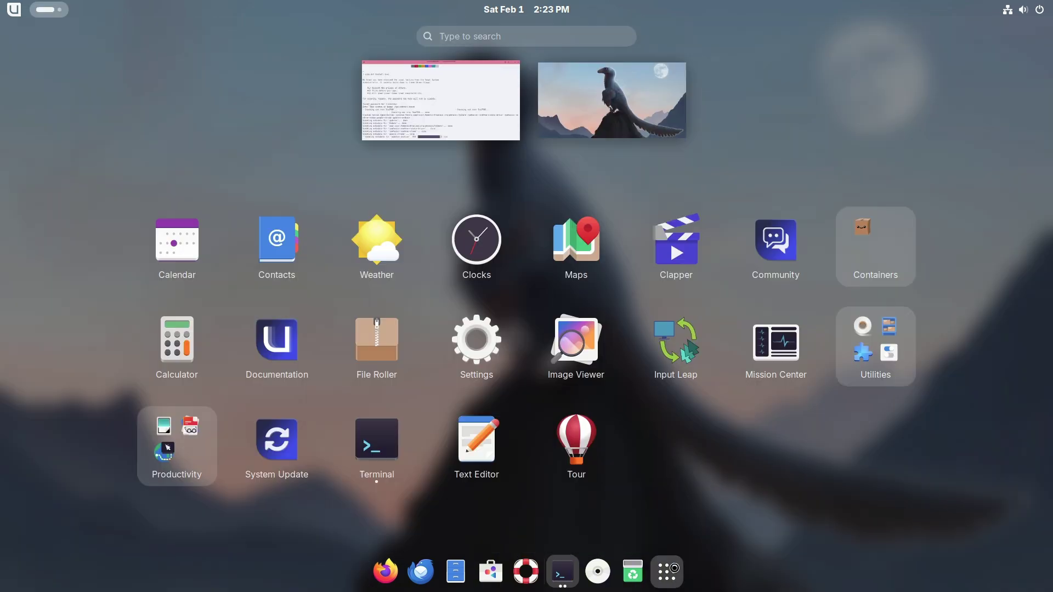
pyautogui.press('Escape')
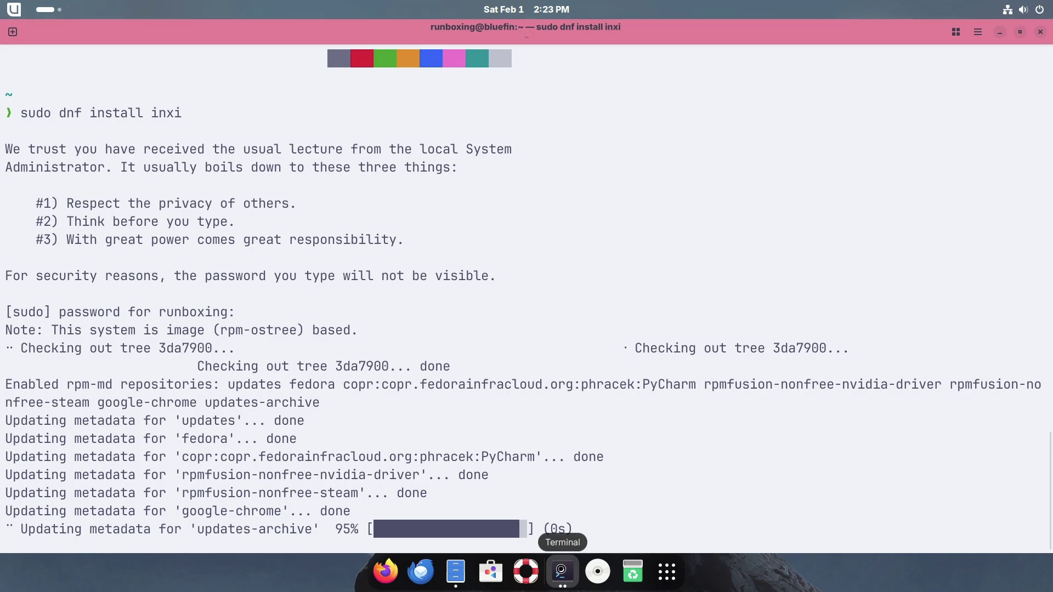
pyautogui.press('super+h')
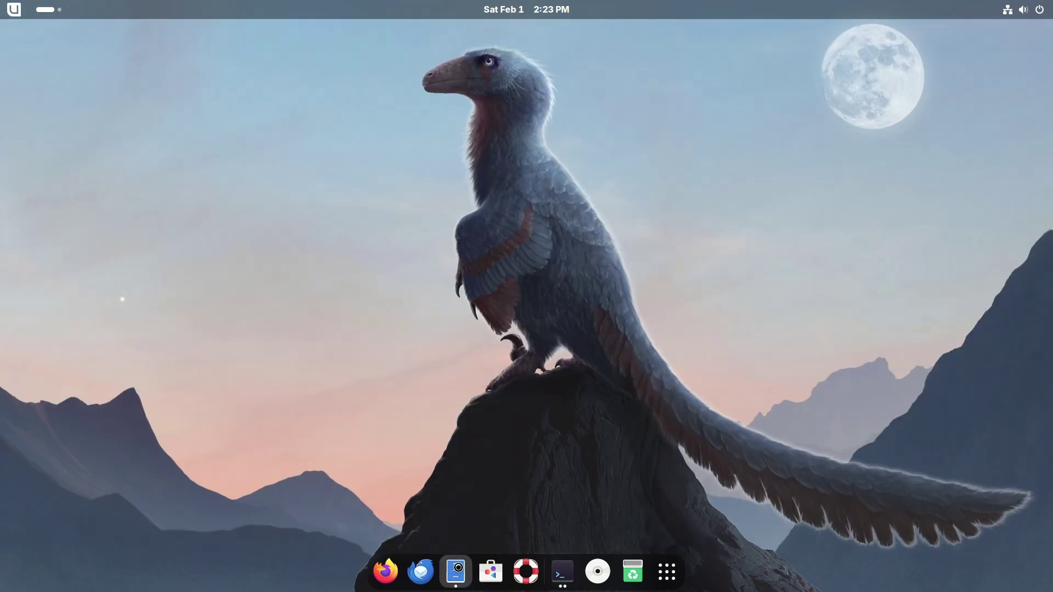
pyautogui.rightClick(455, 571)
pyautogui.click(444, 538)
# - Open a new terminal from the app grid and a new Firefox window from the dock
pyautogui.click(667, 572)
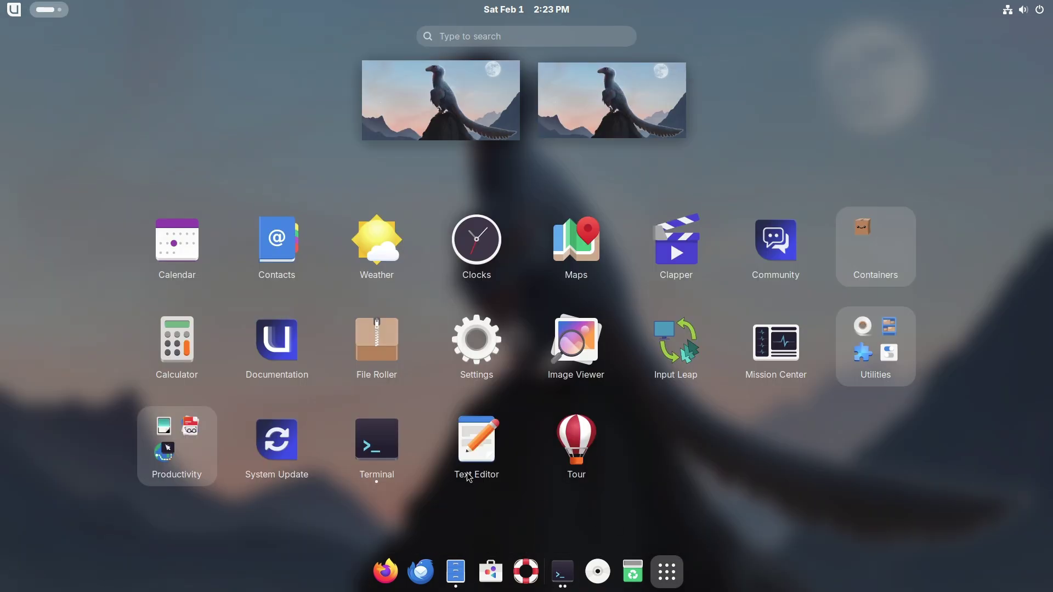
pyautogui.click(562, 571)
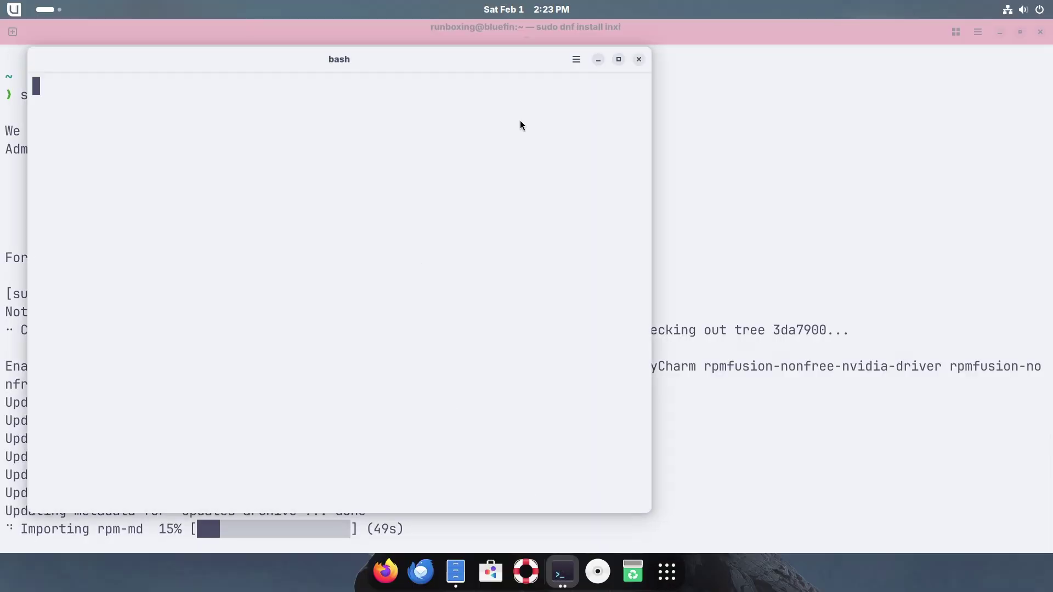
pyautogui.rightClick(385, 573)
pyautogui.click(393, 428)
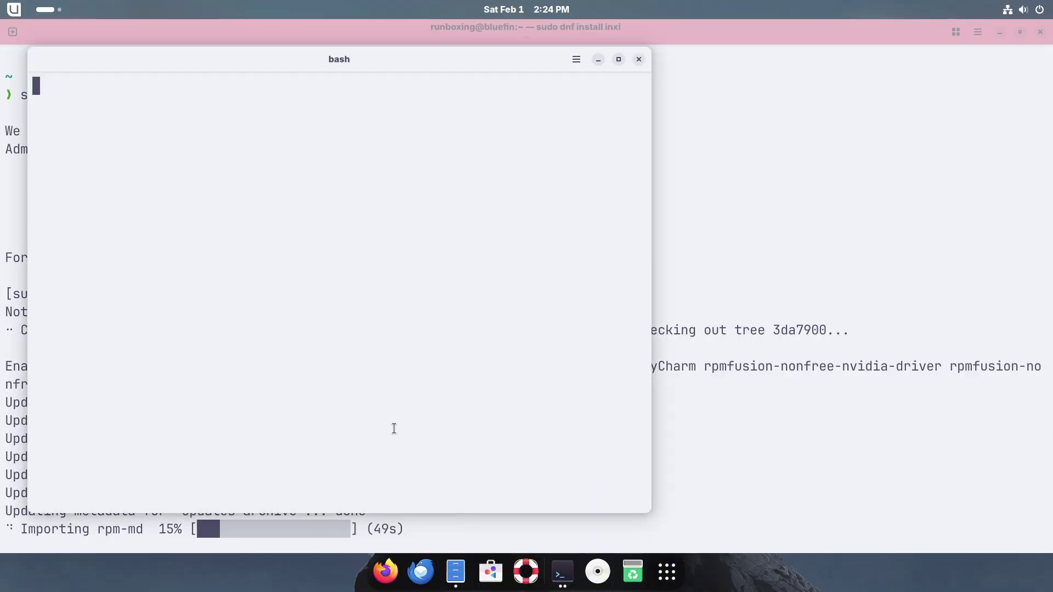
# - In quick settings, expand Background Apps and the Tailscale options, then close the panel
pyautogui.click(1023, 9)
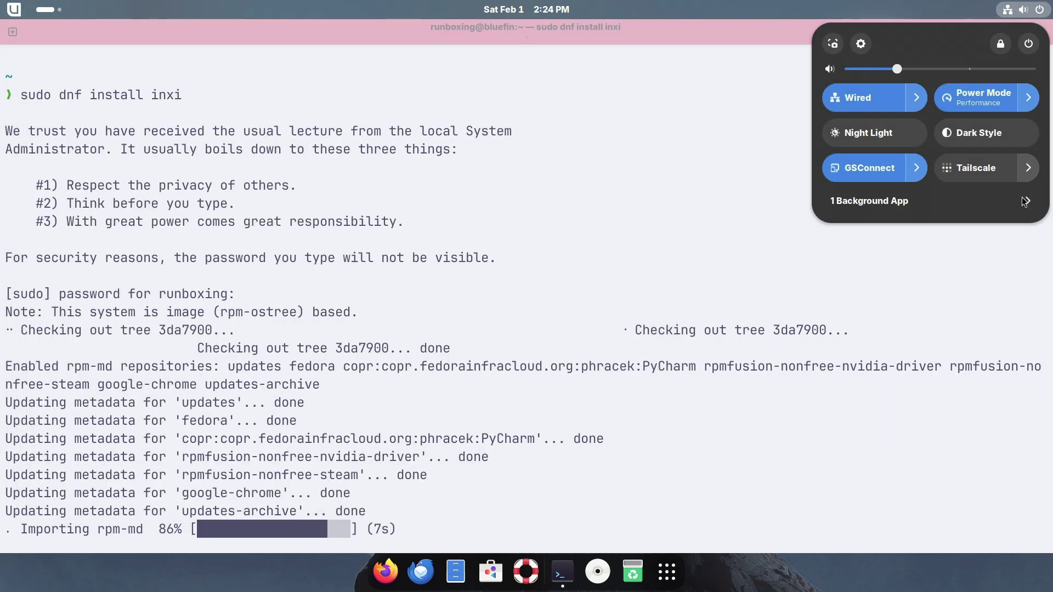
pyautogui.click(910, 201)
pyautogui.click(1027, 167)
pyautogui.click(1018, 246)
pyautogui.click(939, 484)
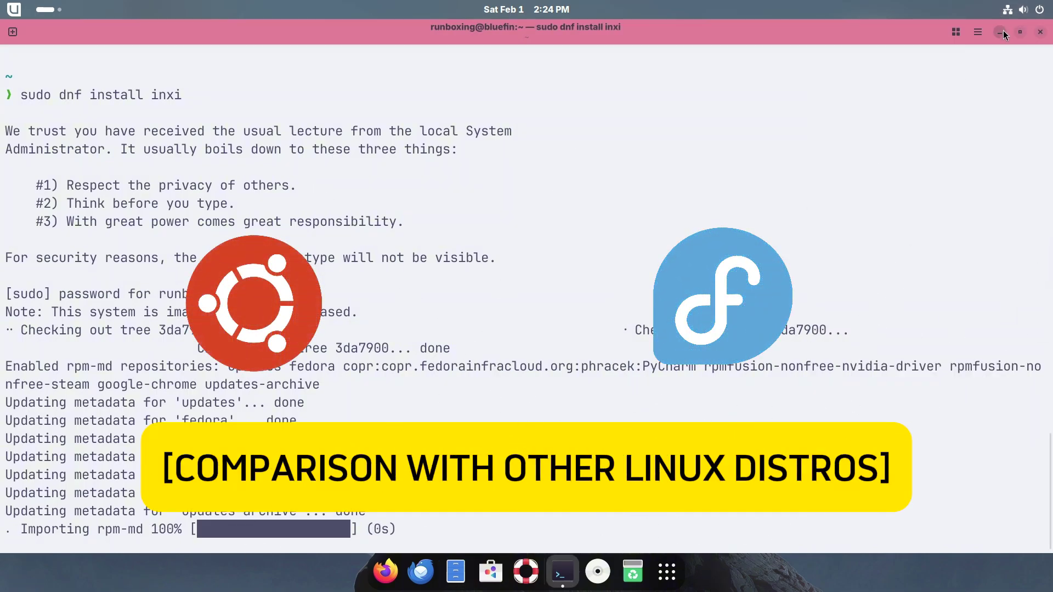
# - Return to the terminal's workspace, answer y to confirm the inxi install, and dismiss Firefox's not-responding warning
pyautogui.press('super+Page_Down')
pyautogui.click(57, 11)
pyautogui.press('super+Page_Up')
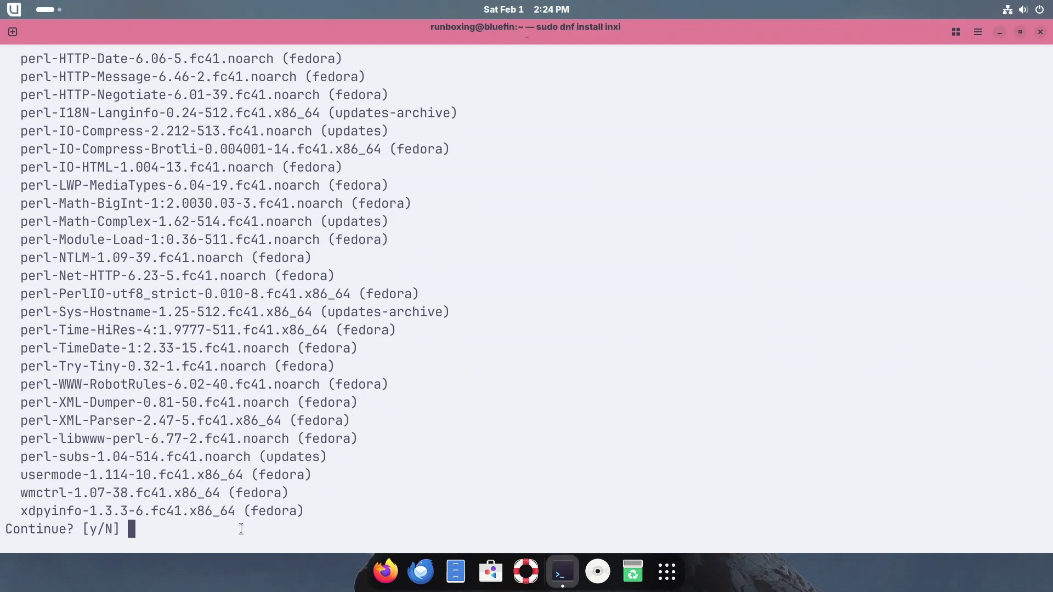
pyautogui.write('y')
pyautogui.press('Return')
pyautogui.scroll(15, 360, 494)
pyautogui.click(708, 312)
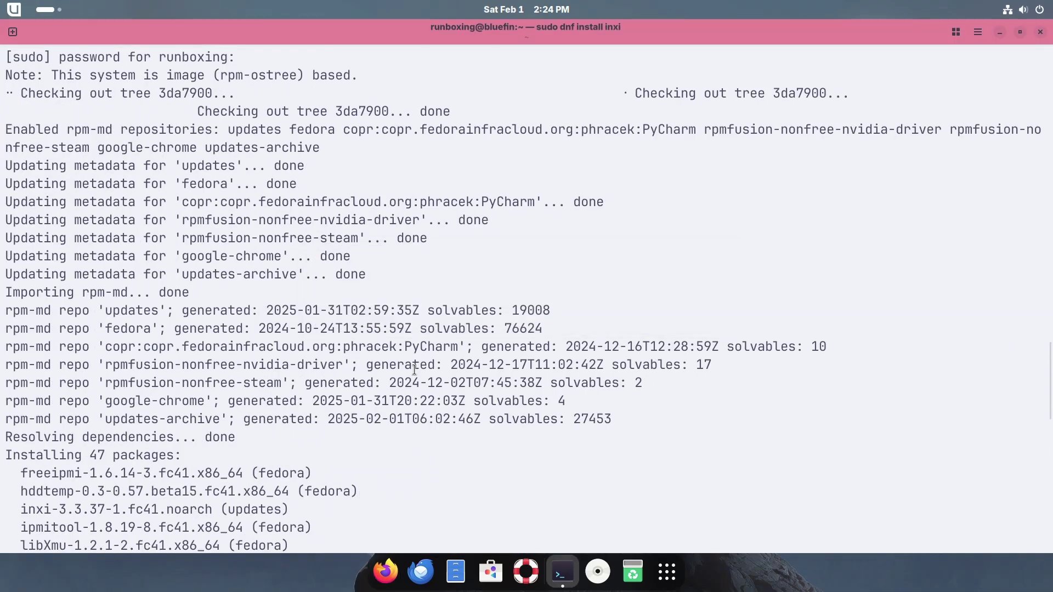
pyautogui.scroll(-15, 414, 368)
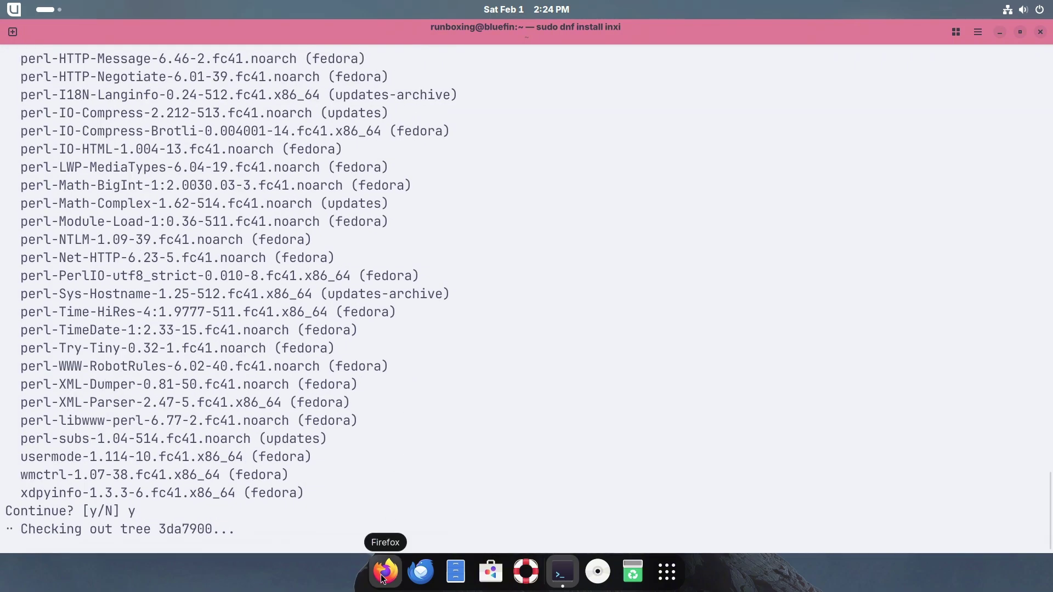
# - Open a private Firefox window, exit the profile chooser, then open a regular Firefox window
pyautogui.click(56, 12)
pyautogui.press('super+Page_Down')
pyautogui.press('super+Page_Up')
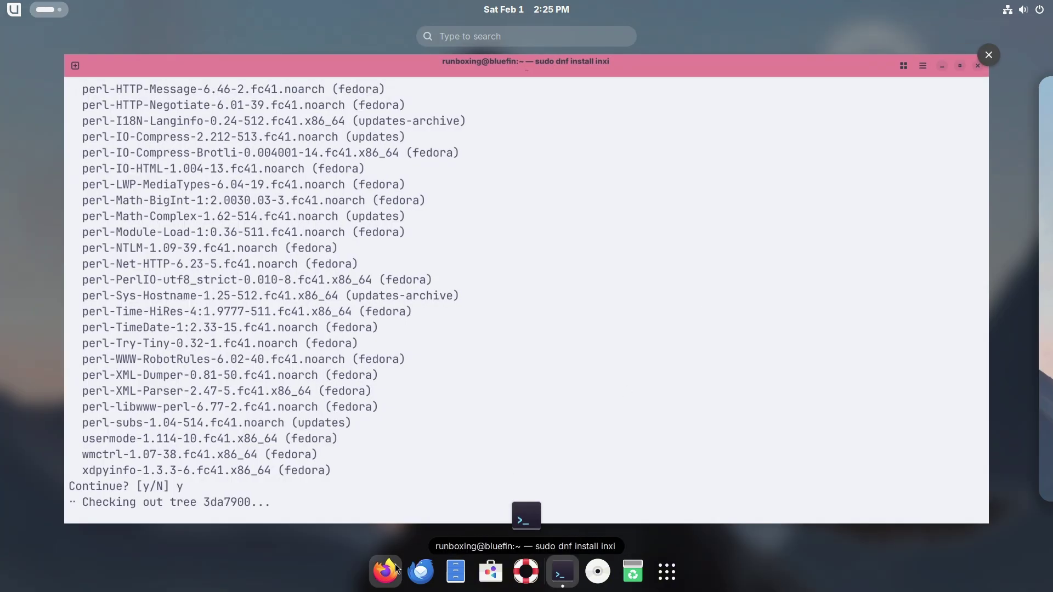
pyautogui.rightClick(395, 564)
pyautogui.click(412, 454)
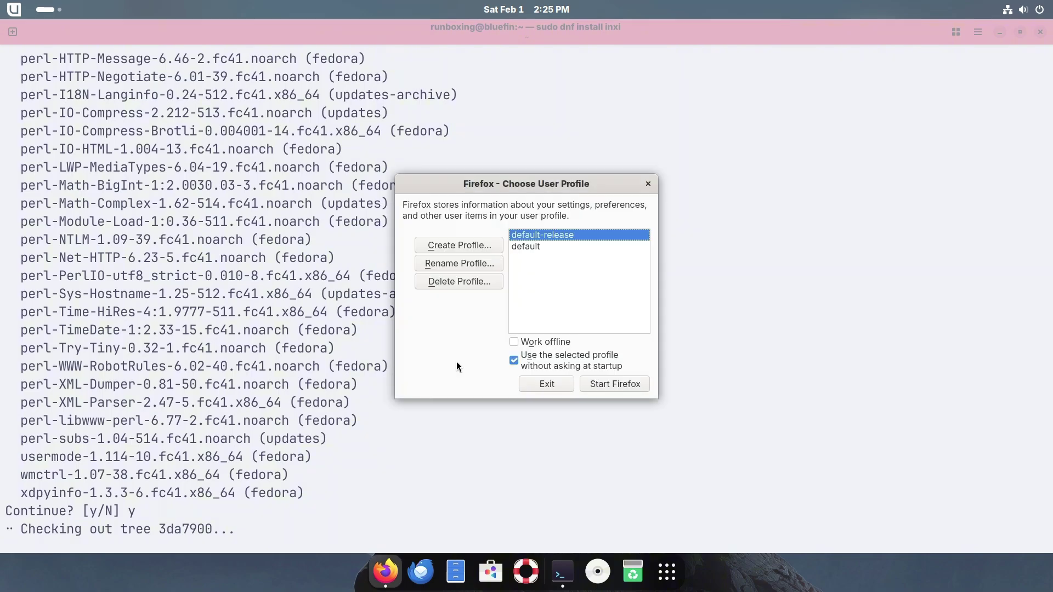
pyautogui.click(558, 383)
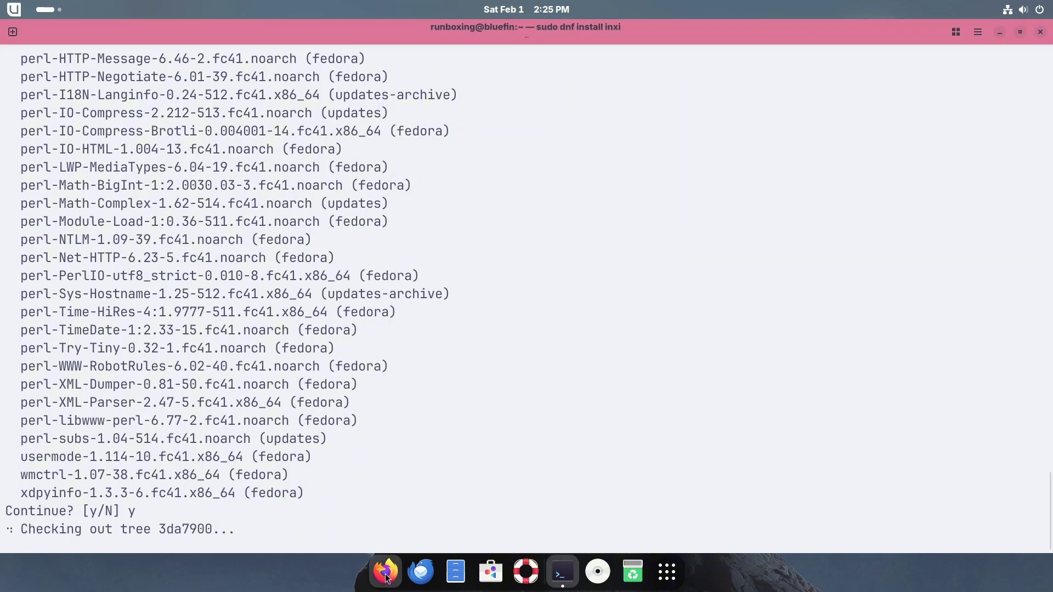
pyautogui.rightClick(385, 572)
pyautogui.click(381, 435)
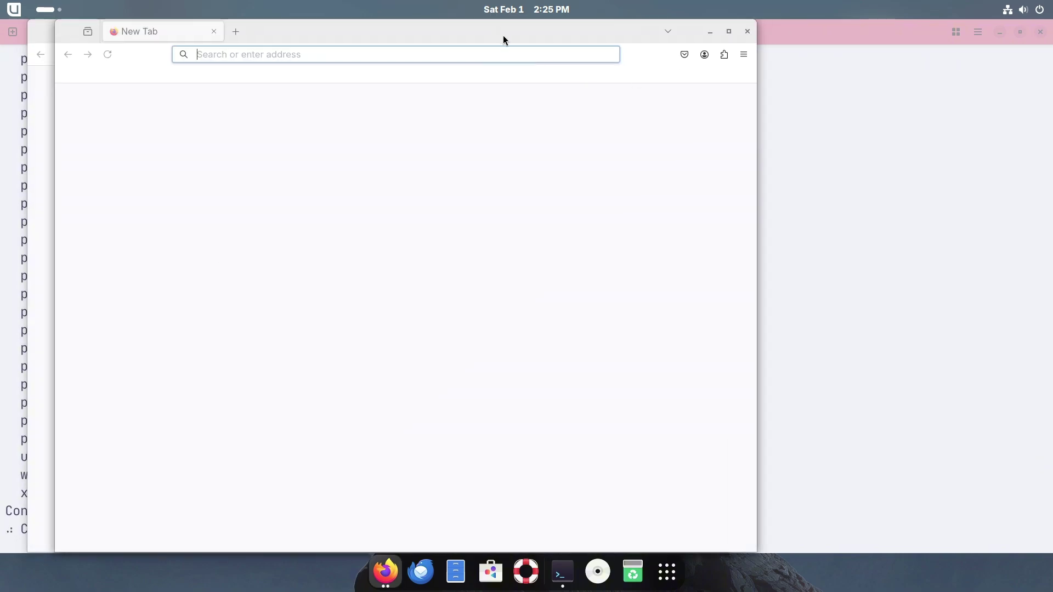
# - Close the front Firefox window and load about:support in the remaining one
pyautogui.click(845, 32)
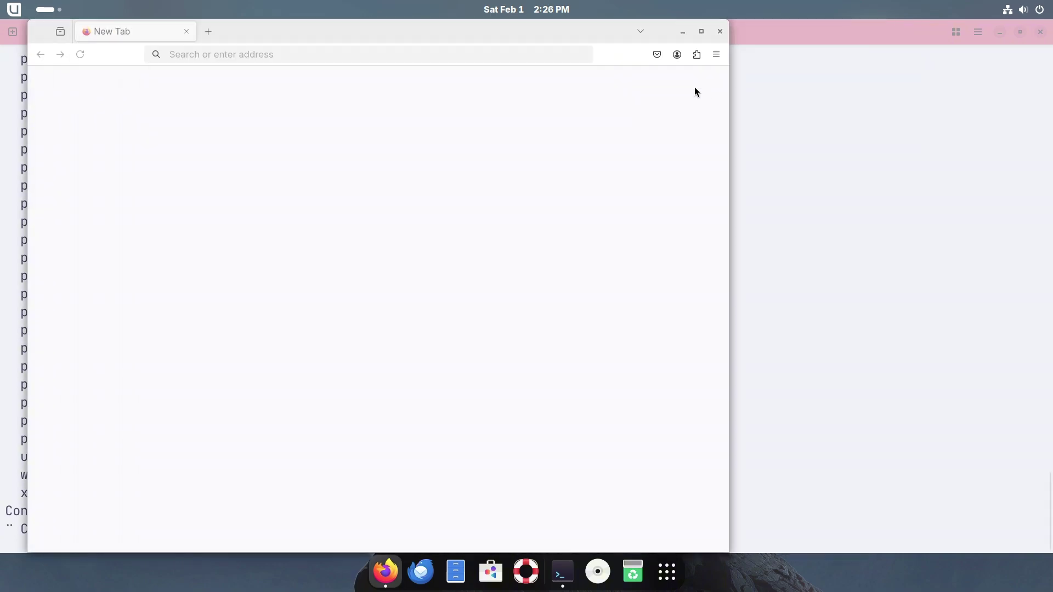
pyautogui.click(452, 57)
pyautogui.write('about:suppo')
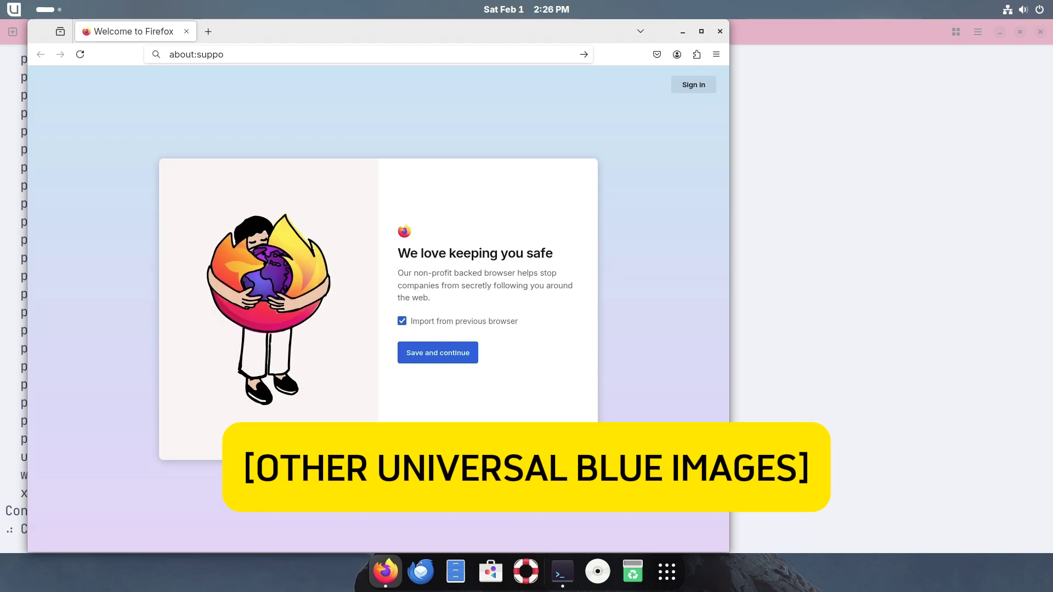
pyautogui.write('rt')
pyautogui.press('Return')
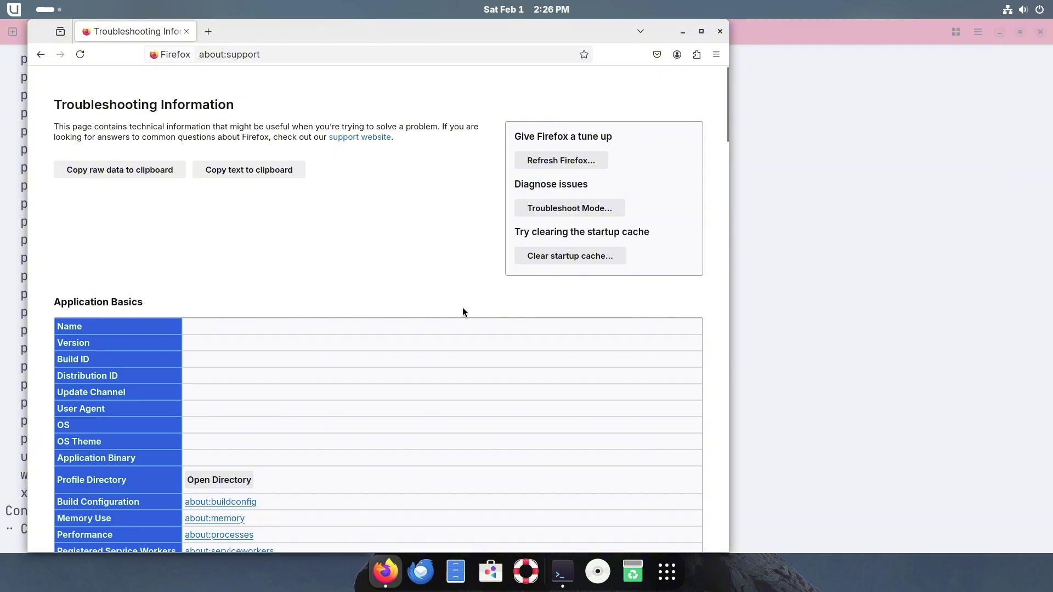
# - Bring Firefox back, maximize it, and scroll through the troubleshooting page's graphics details
pyautogui.hotkey('alt', 'Tab')
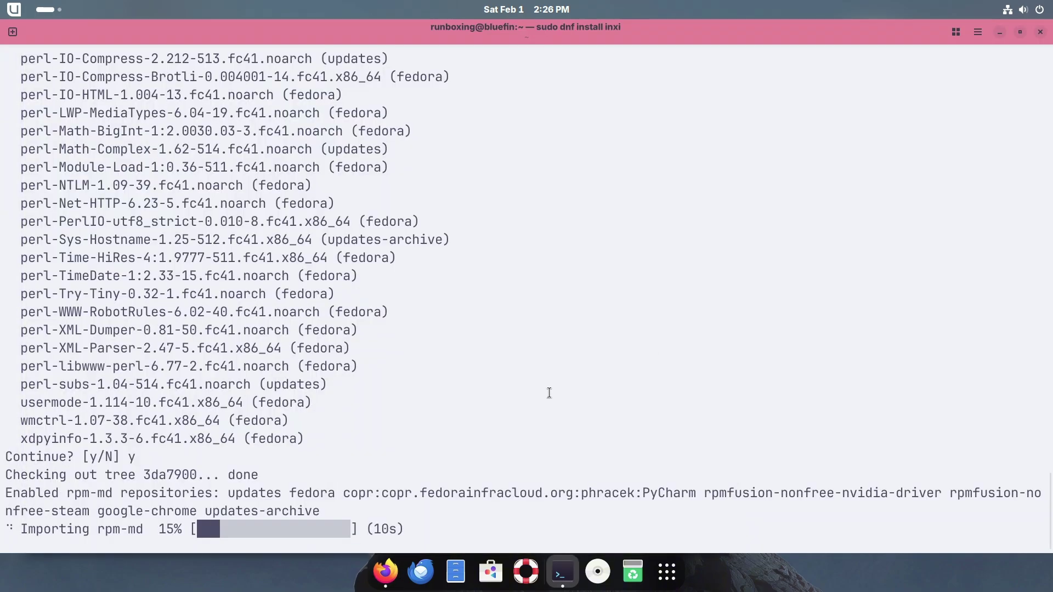
pyautogui.click(385, 572)
pyautogui.scroll(-15, 669, 183)
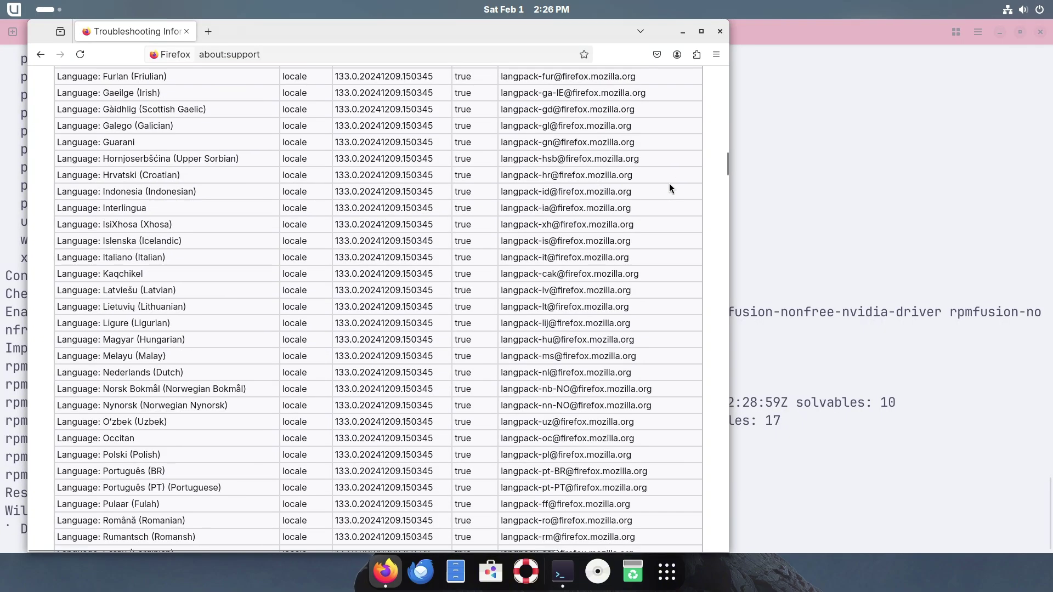
pyautogui.click(700, 31)
pyautogui.scroll(15, 1048, 169)
pyautogui.scroll(-10, 1048, 157)
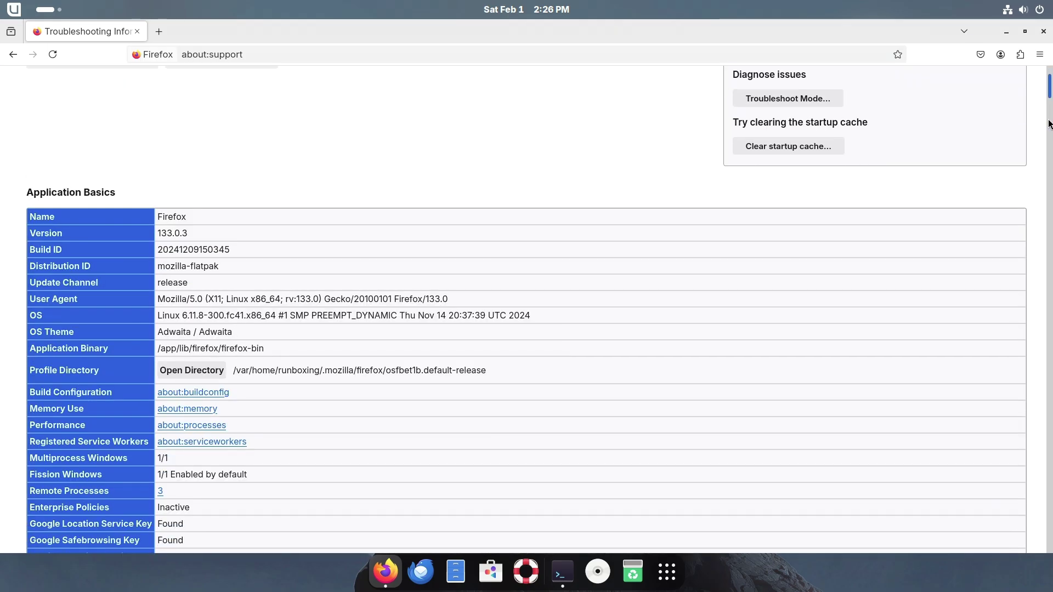
pyautogui.scroll(-20, 1047, 156)
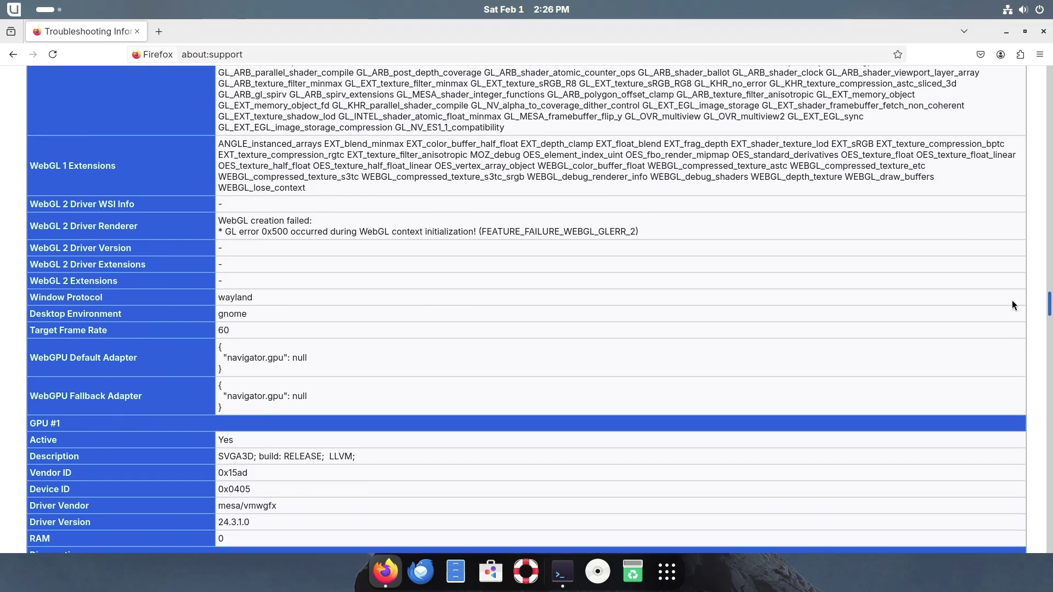
pyautogui.scroll(-4, 350, 332)
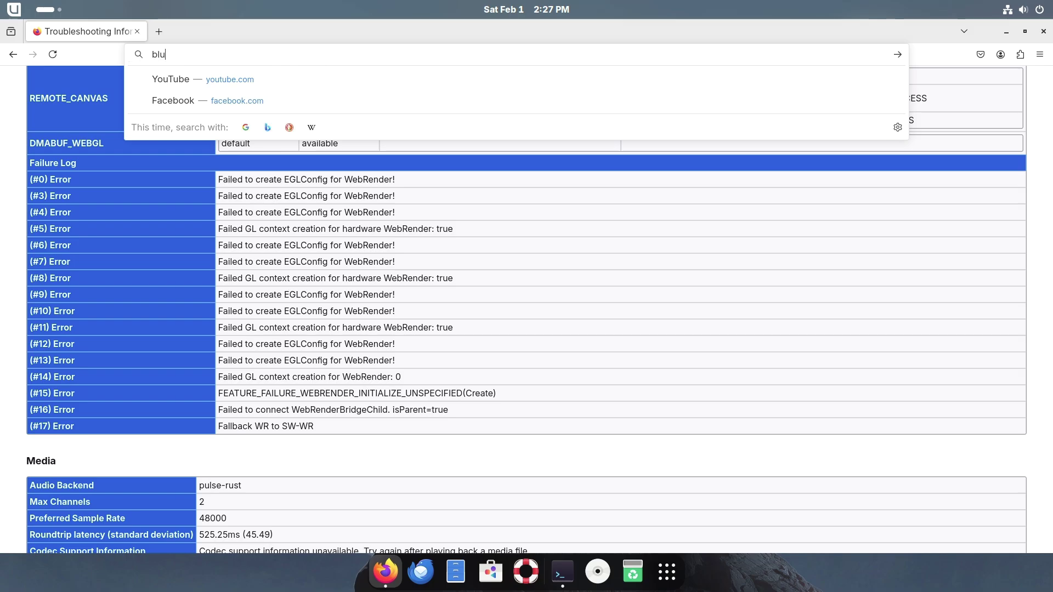
# - Search Google for 'bluefin linux' and choose Reject all on the cookie dialog
pyautogui.write('efin linux')
pyautogui.press('Return')
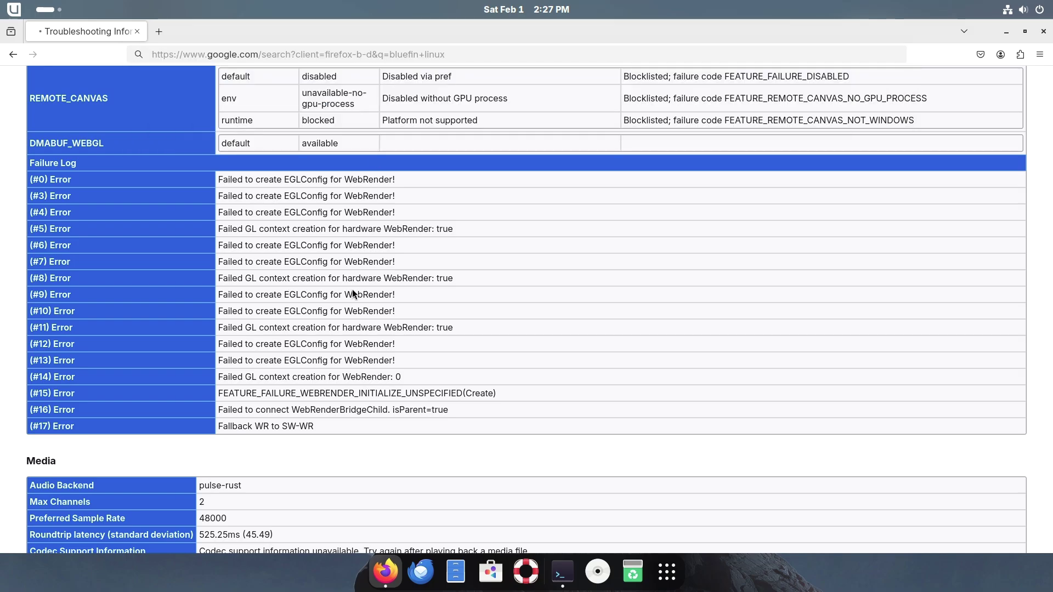
pyautogui.click(562, 572)
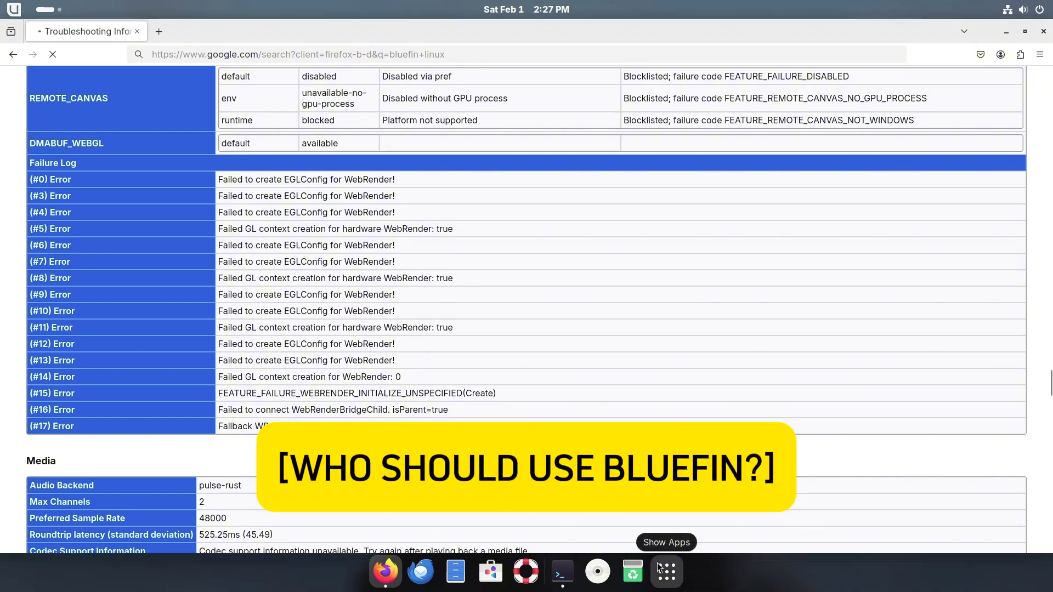
pyautogui.click(666, 571)
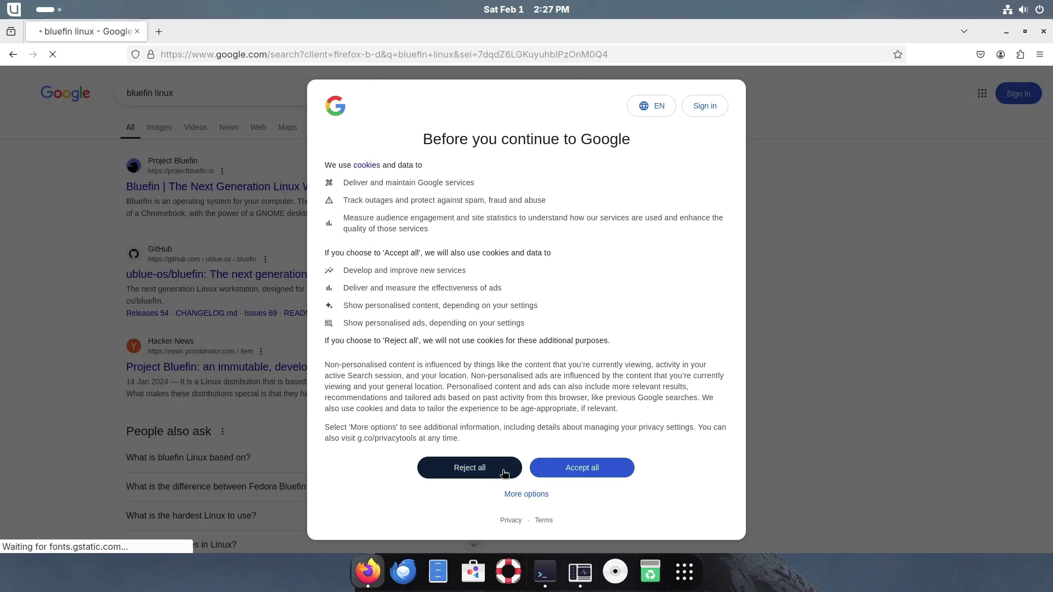
pyautogui.click(502, 470)
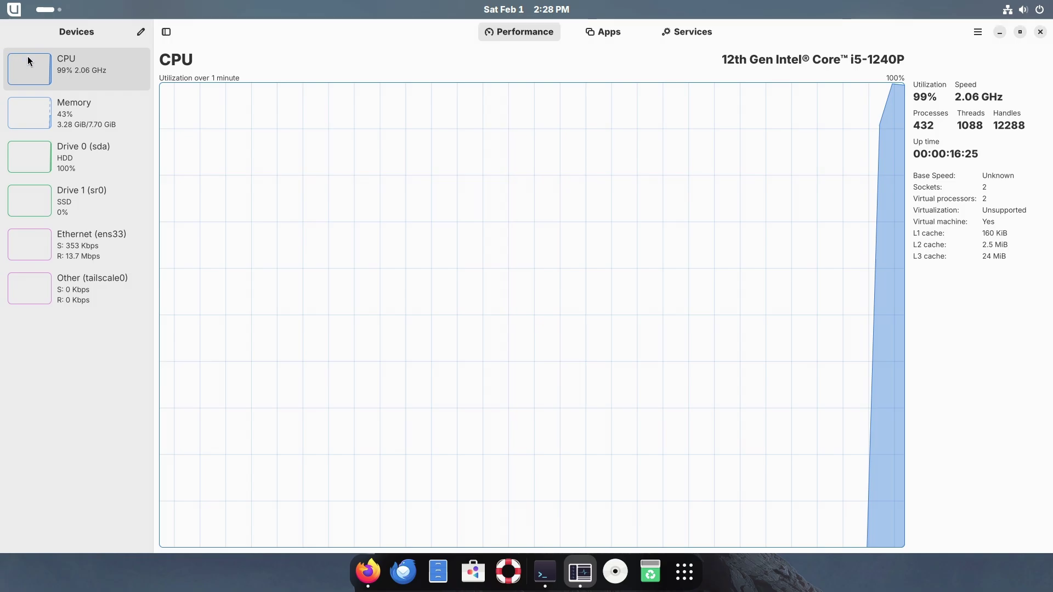
# - View the Memory, Drive 0 (sda) and CPU pages in Resources, then close it
pyautogui.click(84, 113)
pyautogui.click(77, 156)
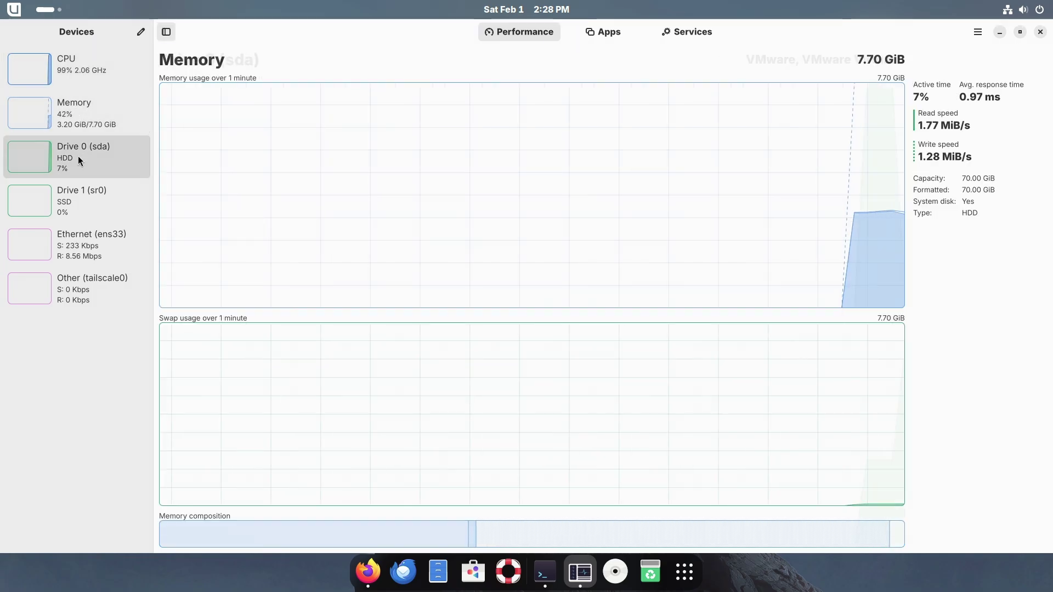
pyautogui.click(80, 67)
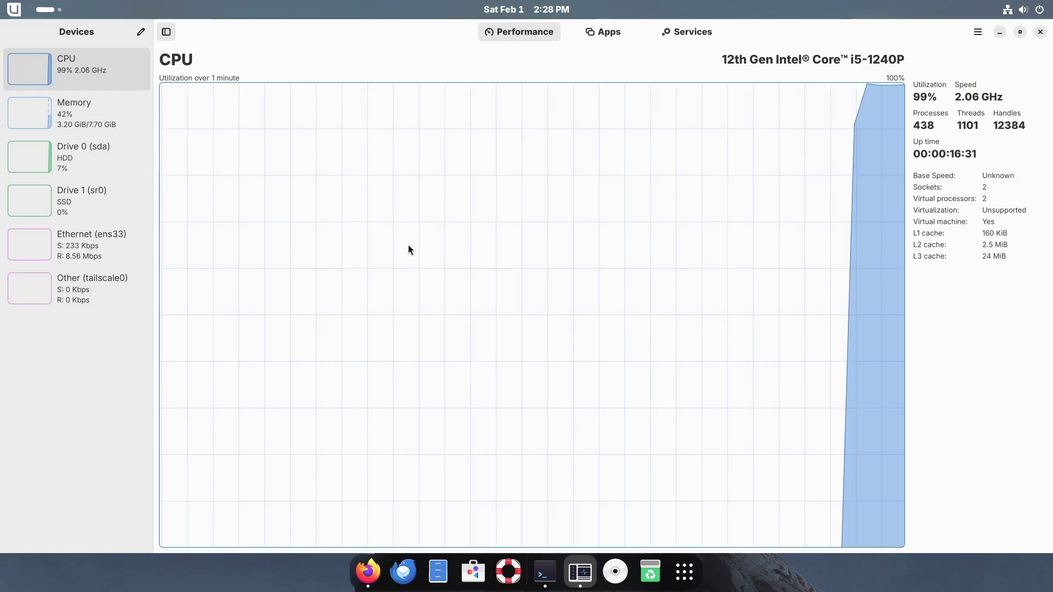
pyautogui.click(1044, 34)
# - Review the terminal's finished inxi install output, then bring the Bluefin website forward
pyautogui.click(563, 568)
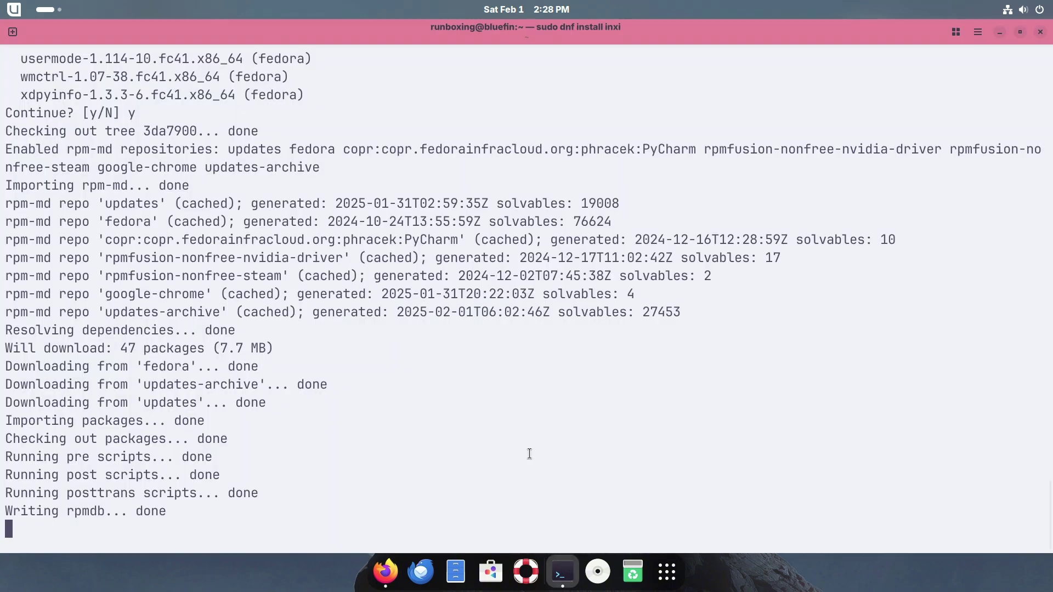
pyautogui.scroll(15, 529, 454)
pyautogui.moveTo(18, 263); pyautogui.dragTo(307, 265)
pyautogui.scroll(5, 350, 357)
pyautogui.scroll(-20, 349, 357)
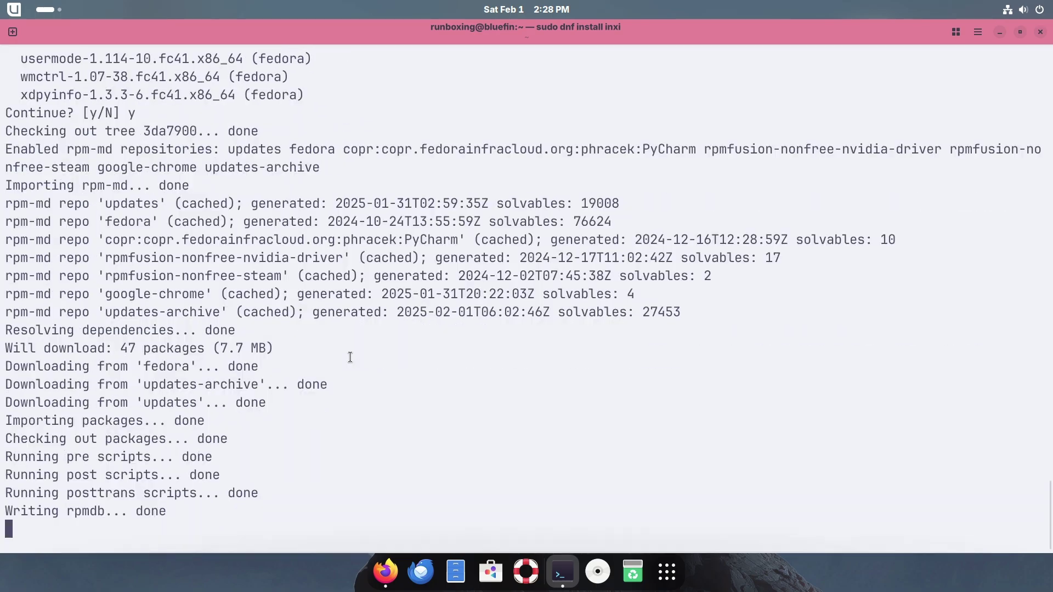
pyautogui.click(385, 572)
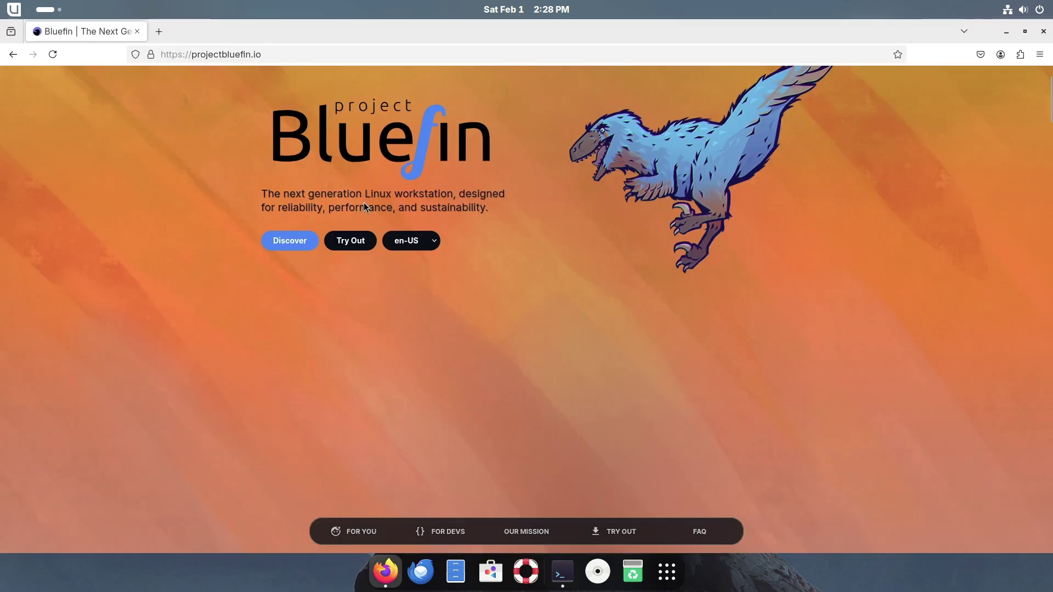
# - Scroll the Bluefin page, check the completed install in the terminal, and return to the website
pyautogui.scroll(-3, 329, 296)
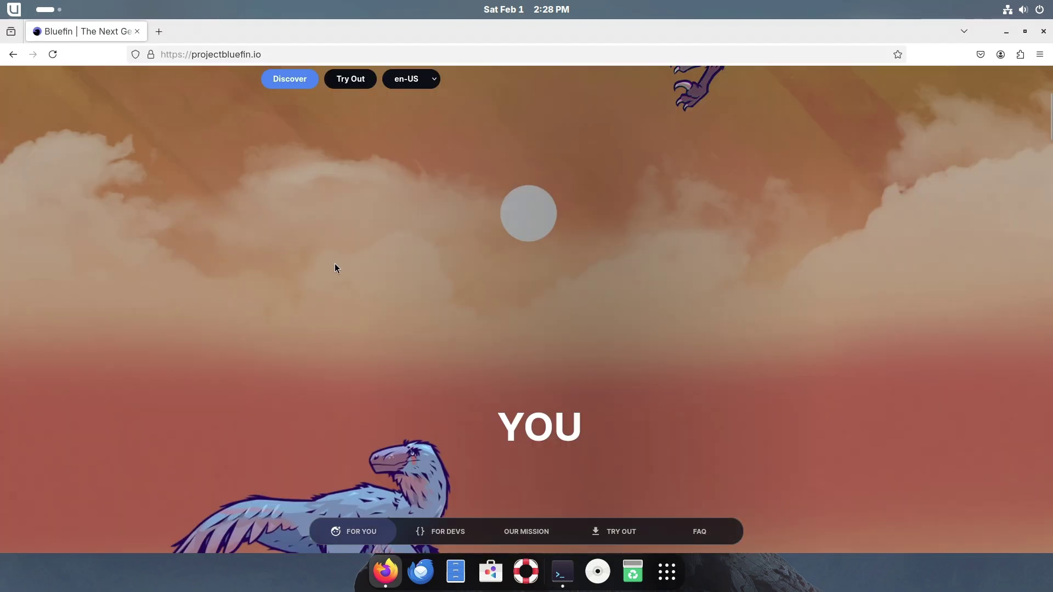
pyautogui.click(571, 568)
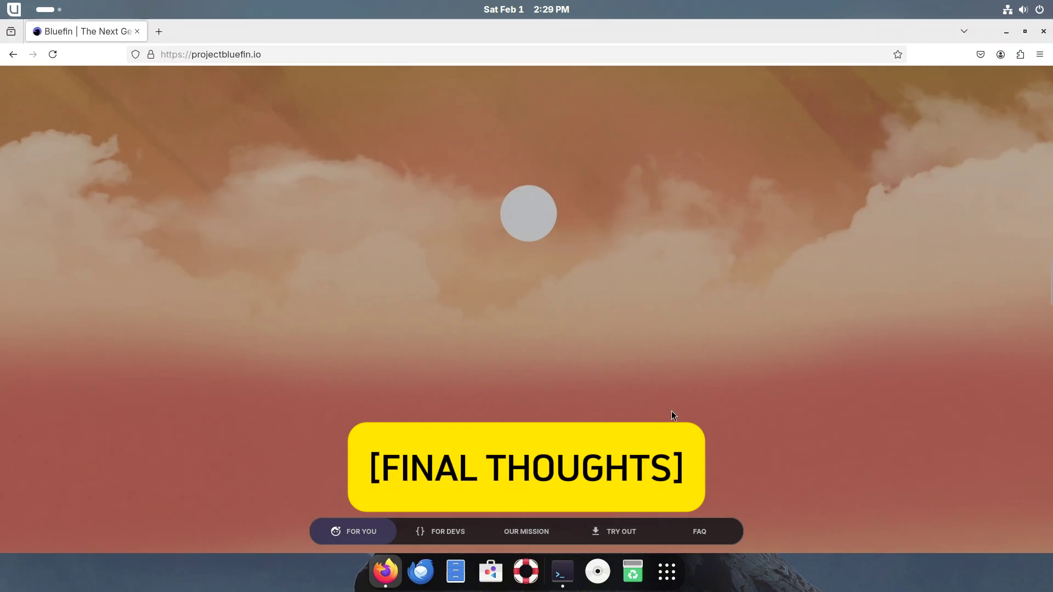
pyautogui.scroll(-15, 701, 329)
pyautogui.scroll(4, 1049, 310)
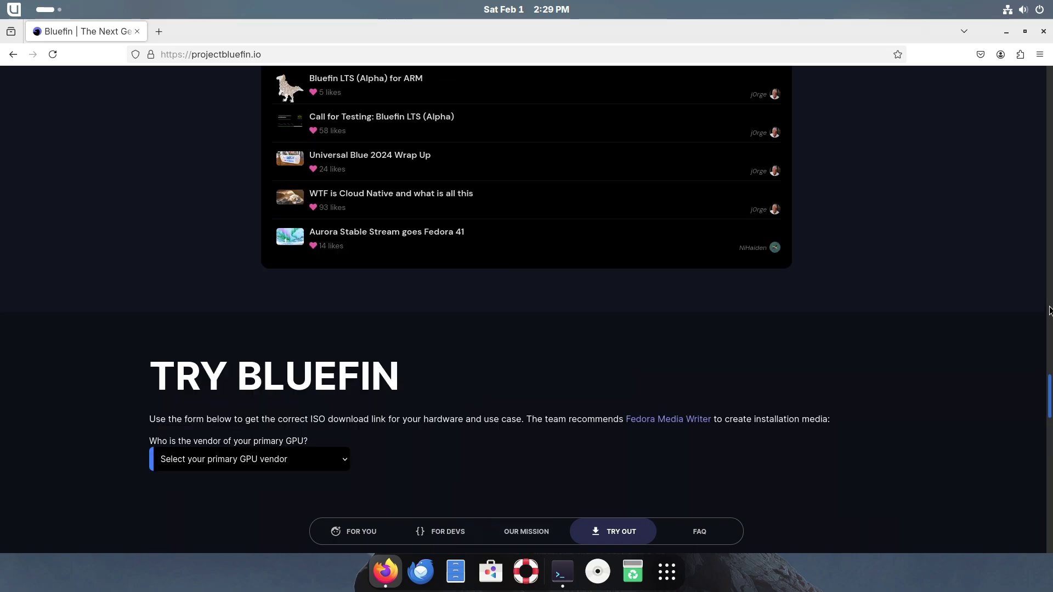
pyautogui.scroll(10, 1048, 274)
pyautogui.scroll(5, 1015, 147)
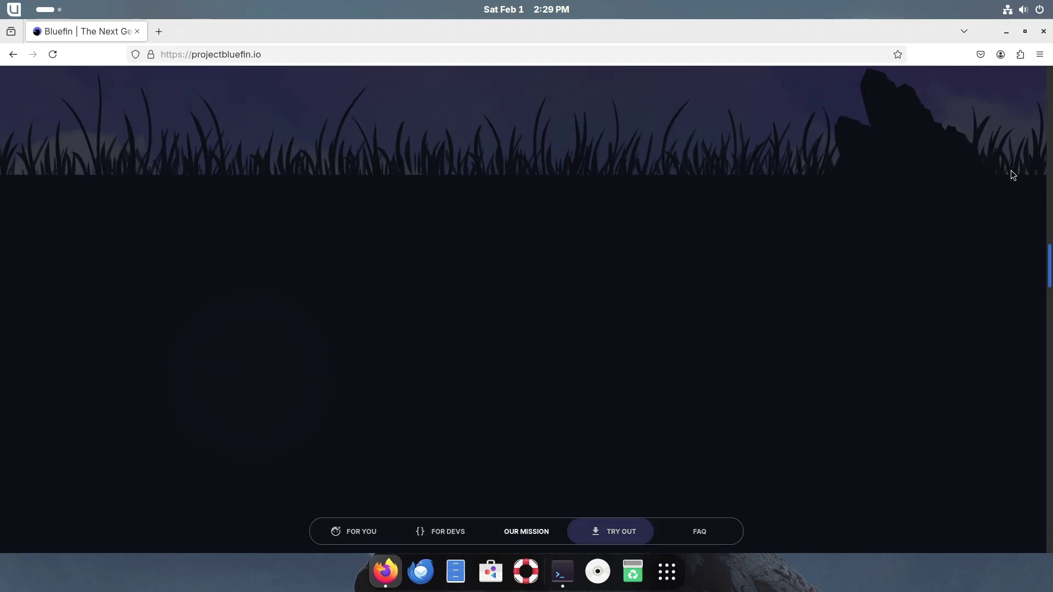
pyautogui.click(369, 533)
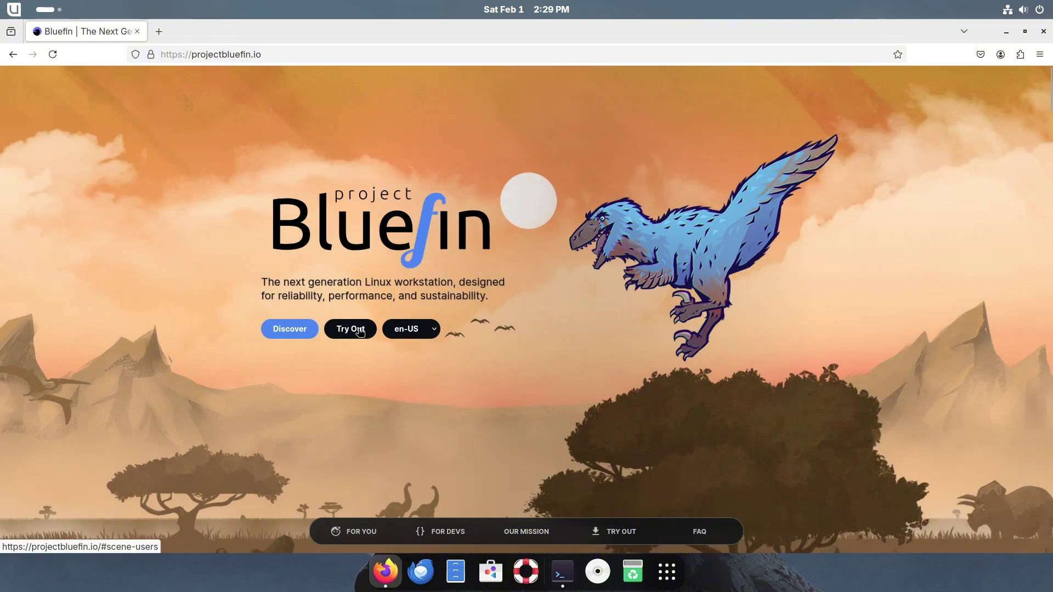
pyautogui.click(572, 576)
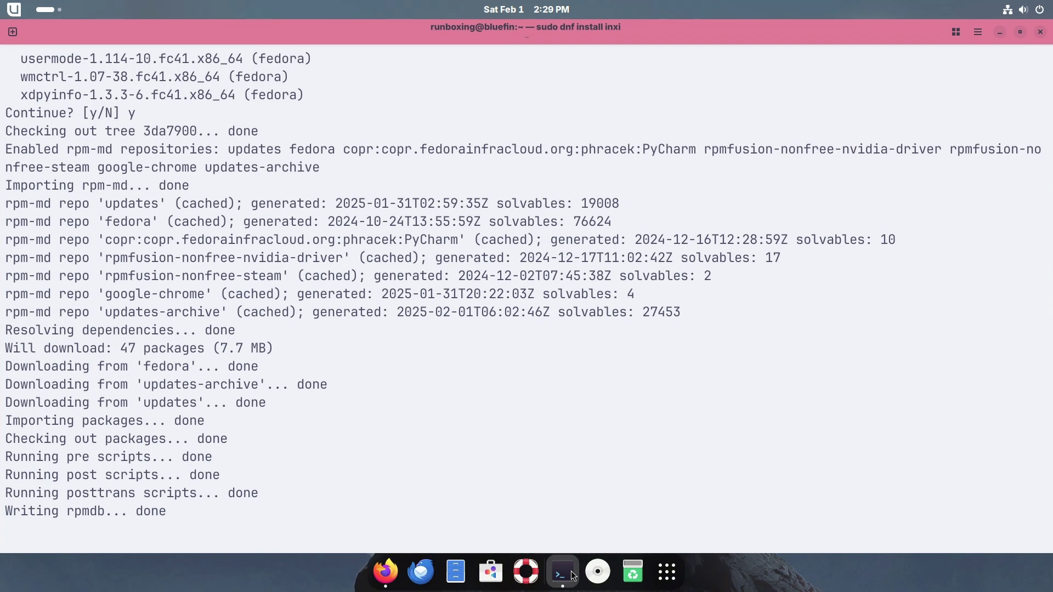
pyautogui.click(391, 579)
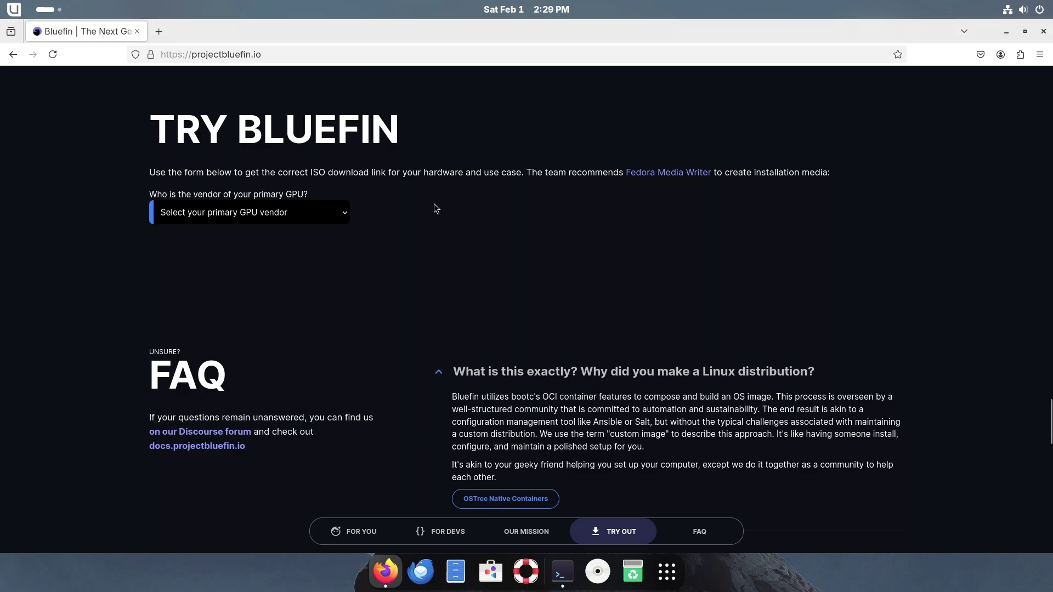
# - Set the GPU vendor to Intel and developer tooling to No, briefly trying Nvidia
pyautogui.click(297, 212)
pyautogui.click(175, 275)
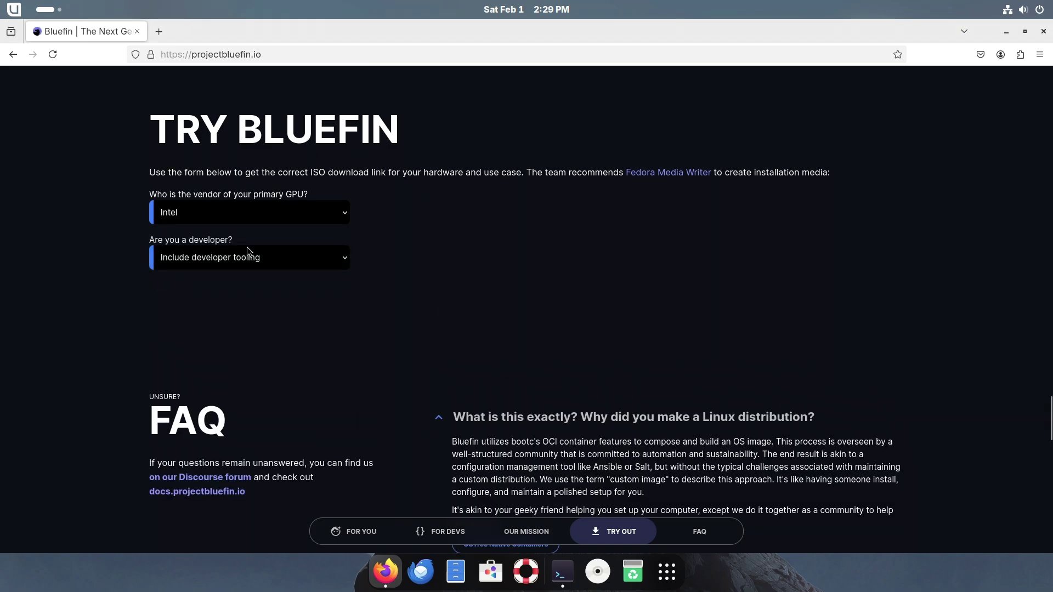
pyautogui.click(251, 258)
pyautogui.click(196, 309)
pyautogui.click(251, 214)
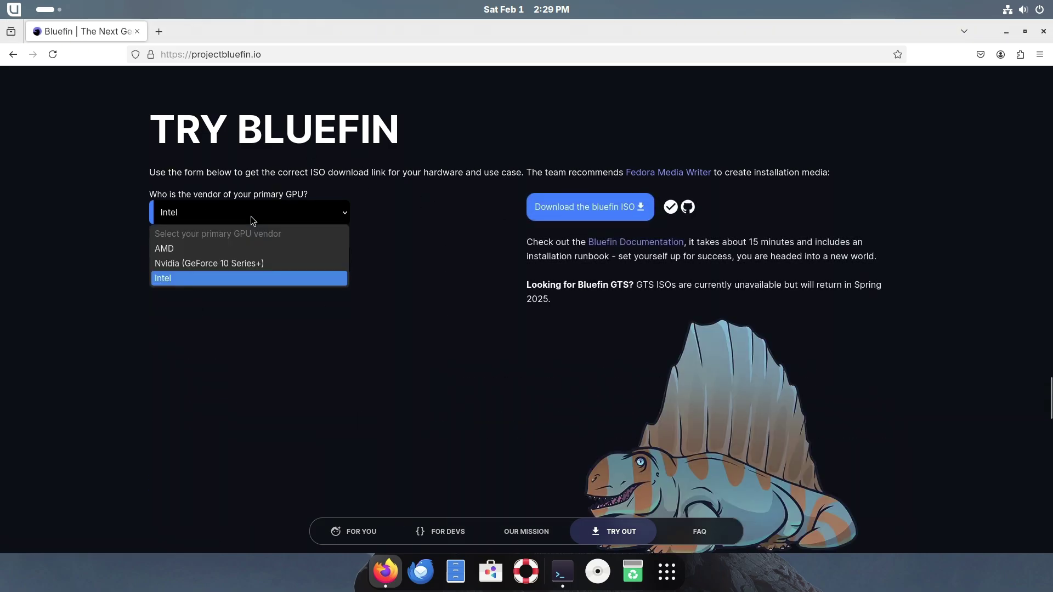
pyautogui.click(216, 262)
pyautogui.click(215, 262)
pyautogui.click(238, 259)
# - Try AMD, set the GPU vendor back to Intel, and download bluefin-stable.iso
pyautogui.click(338, 219)
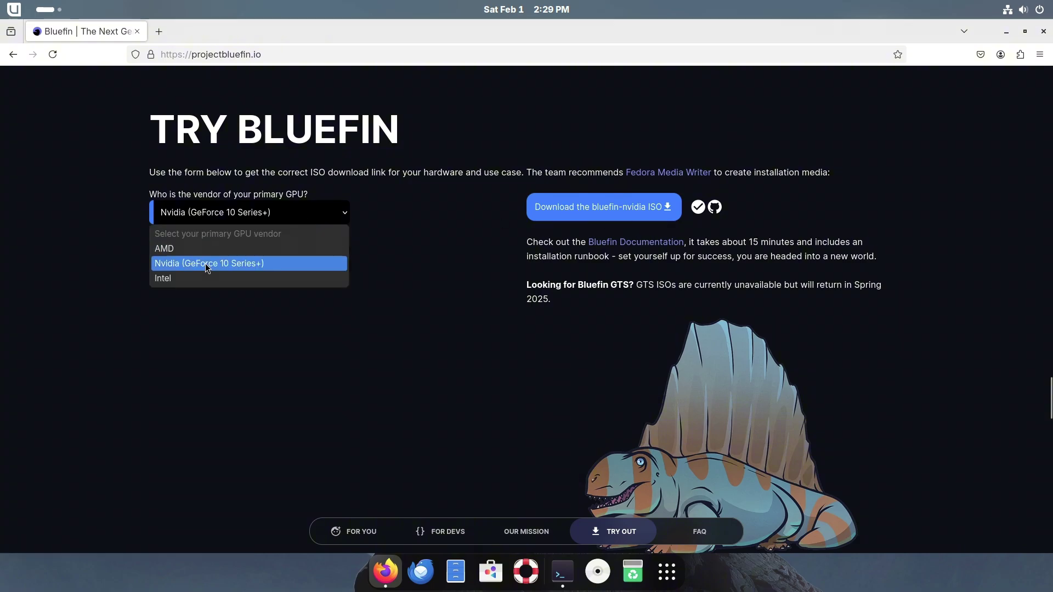
pyautogui.click(203, 277)
pyautogui.click(284, 214)
pyautogui.click(281, 277)
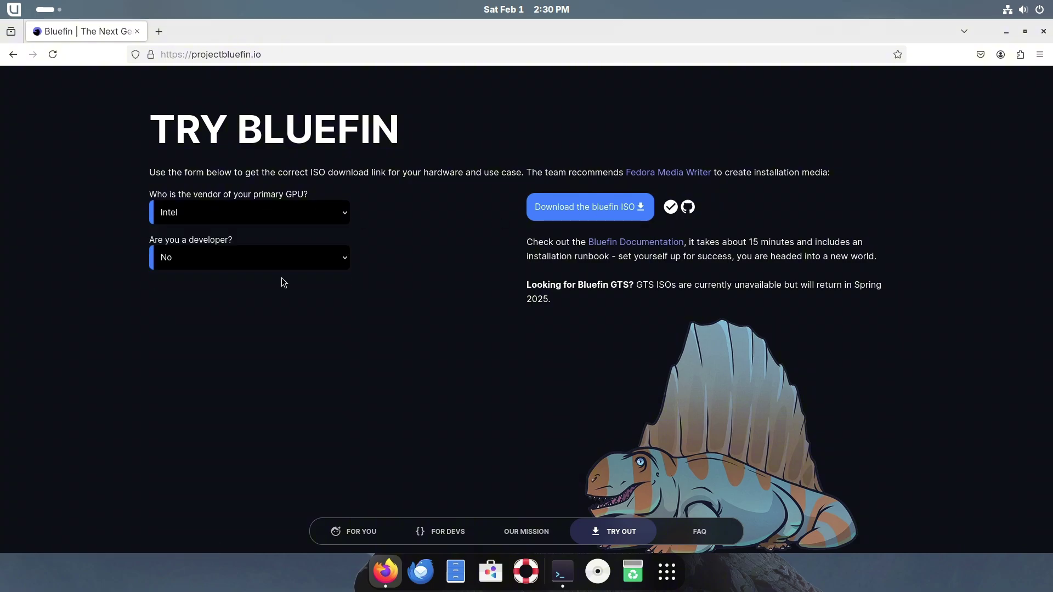
pyautogui.click(619, 213)
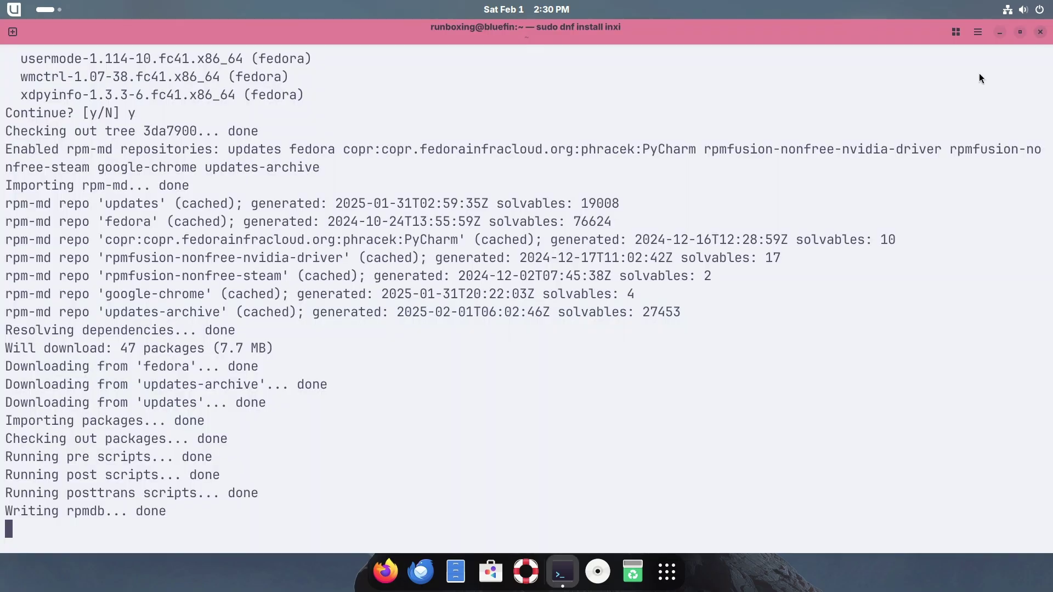
pyautogui.scroll(20, 415, 287)
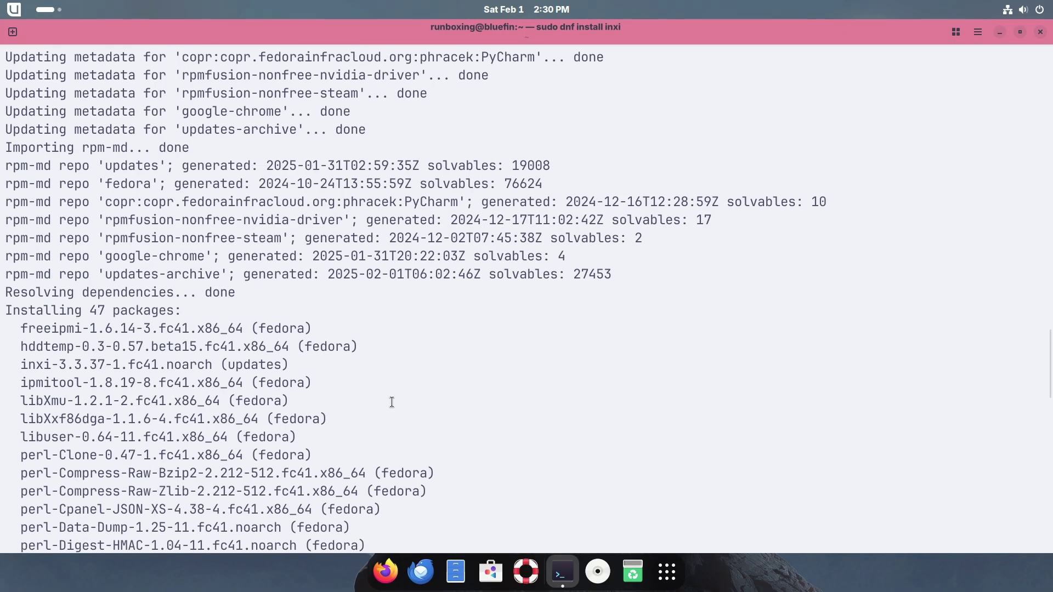
pyautogui.scroll(-2, 415, 287)
pyautogui.scroll(5, 422, 296)
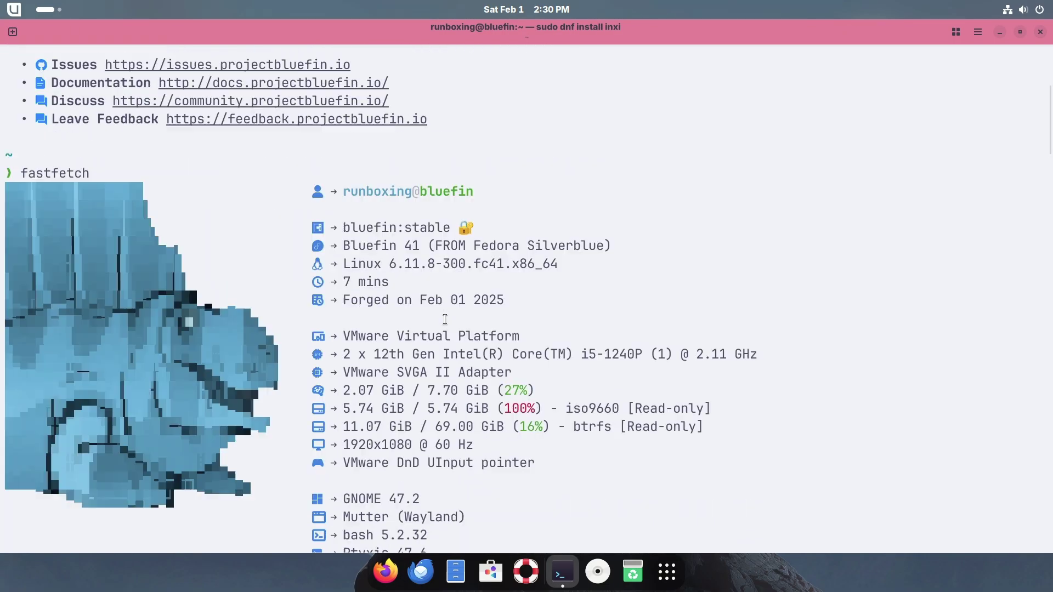
pyautogui.scroll(-8, 445, 319)
pyautogui.scroll(-20, 445, 320)
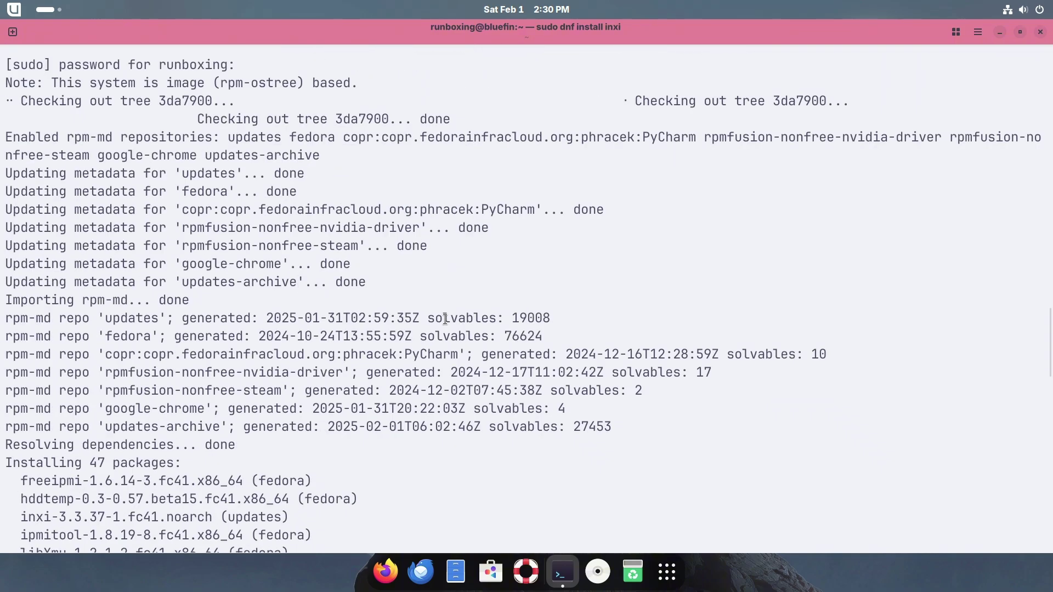